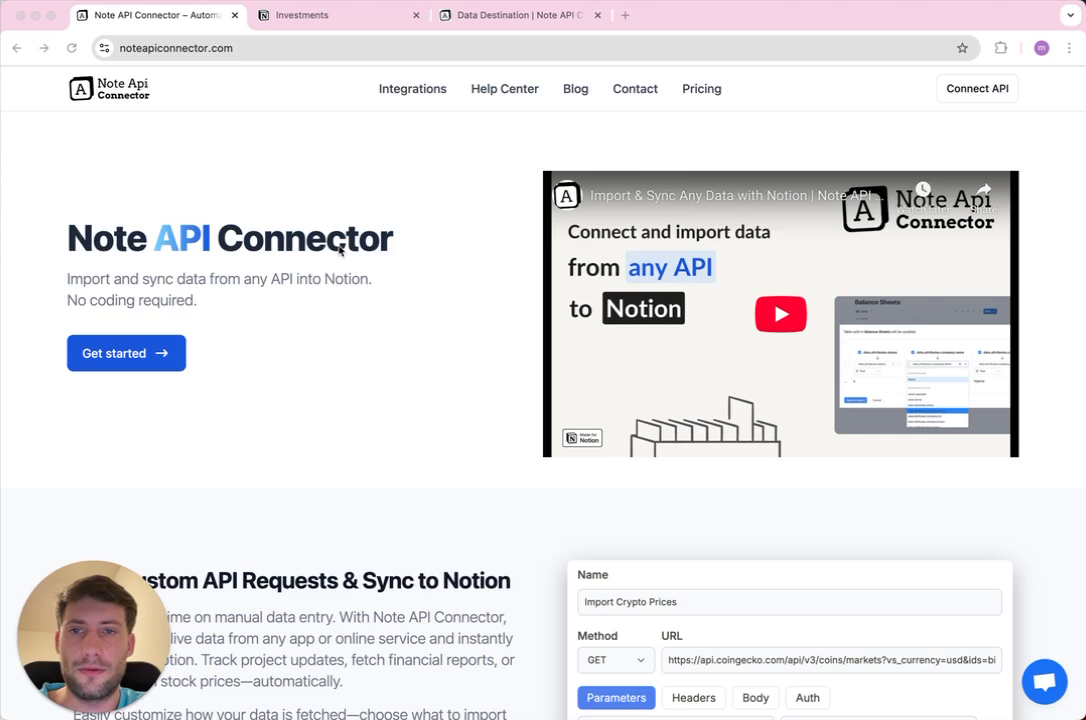
Open the Data Destination help article and read which Notion table types data can be imported into
click(469, 17)
drag(551, 233, 628, 236)
click(628, 236)
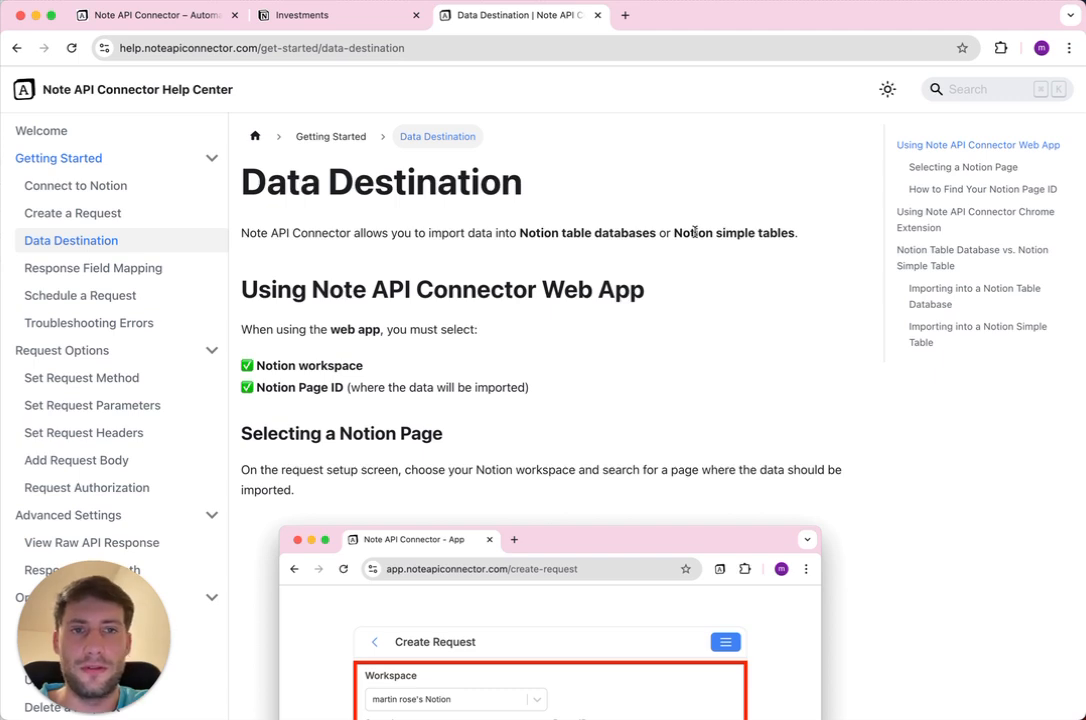
Switch to Notion and examine the Note API Connector connection and its permissions on the Investments page
click(365, 16)
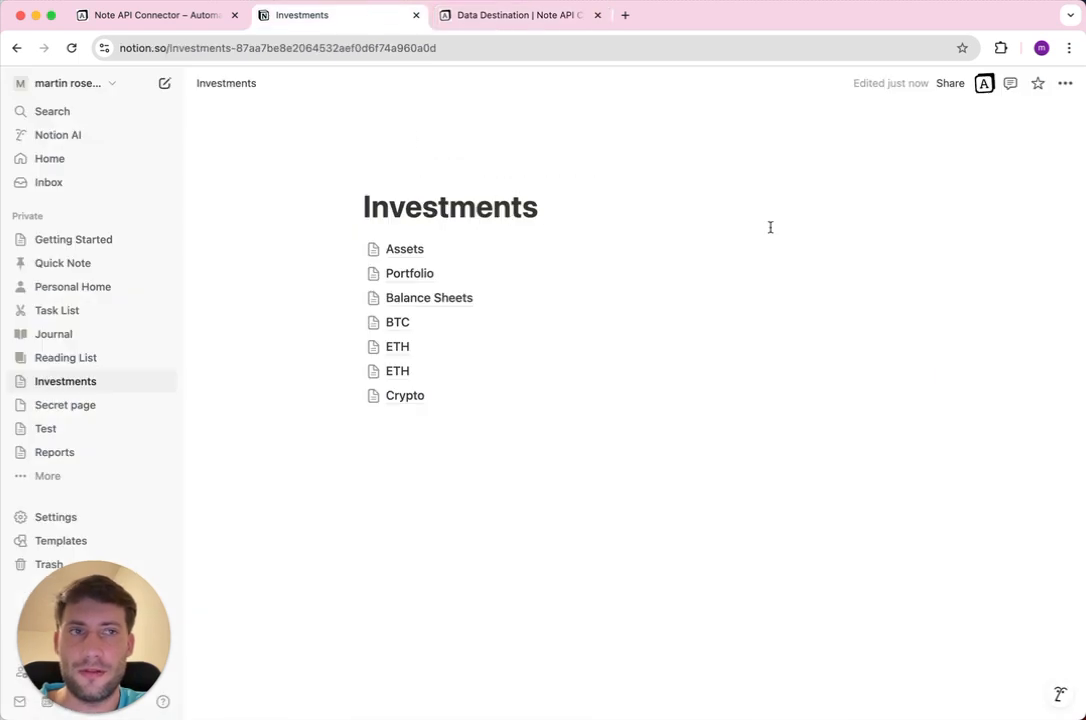
click(1065, 83)
mouse_move(989, 612)
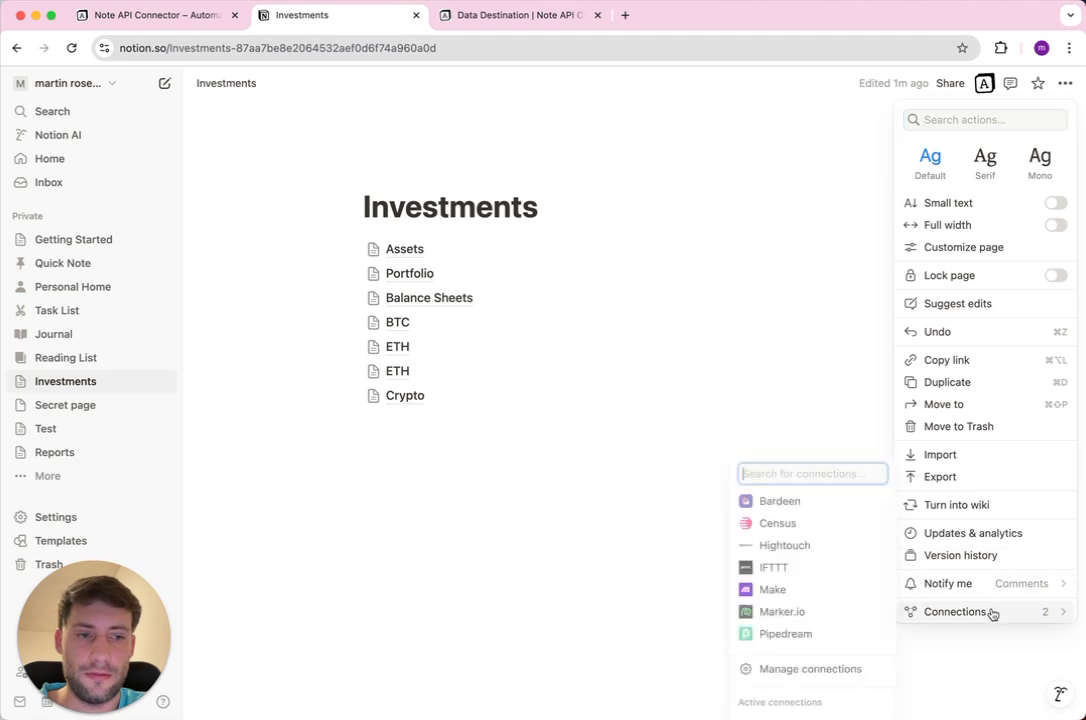
mouse_move(845, 700)
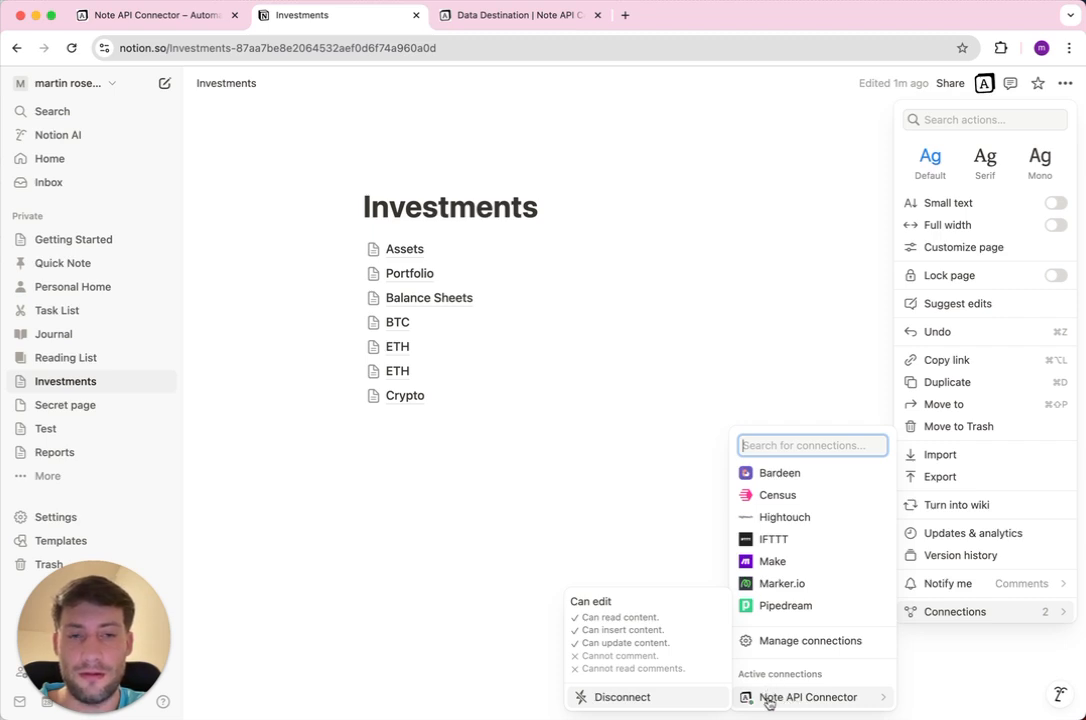
click(479, 400)
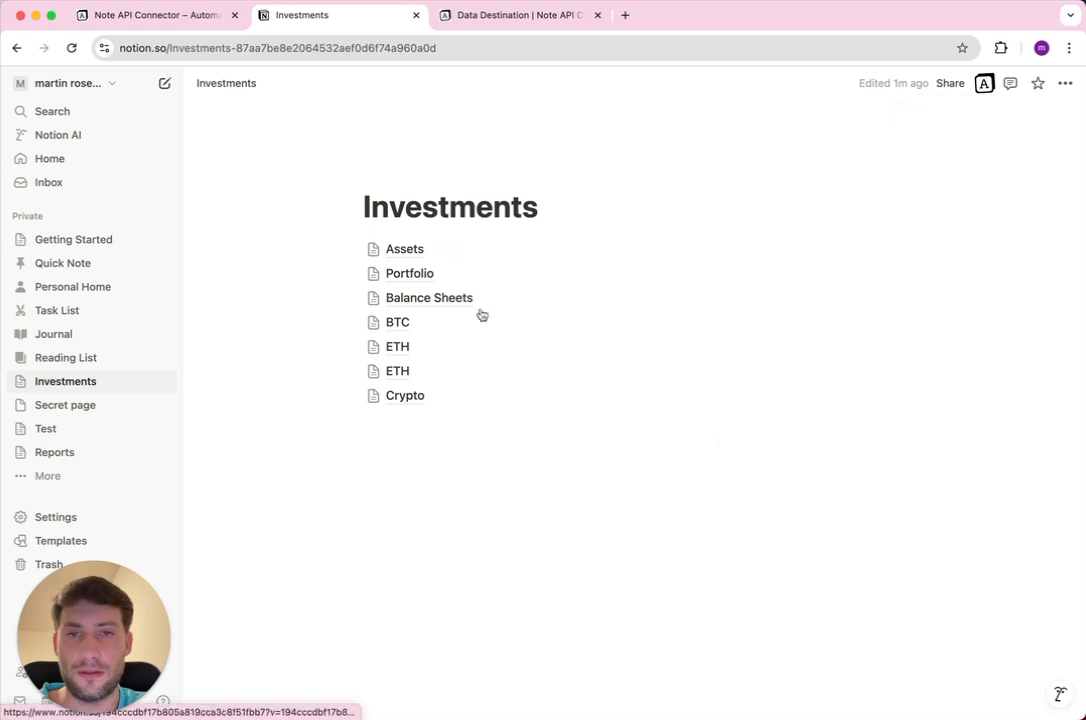
Insert a full-page database below Crypto on the Investments page and title it "Notion DB"
click(437, 421)
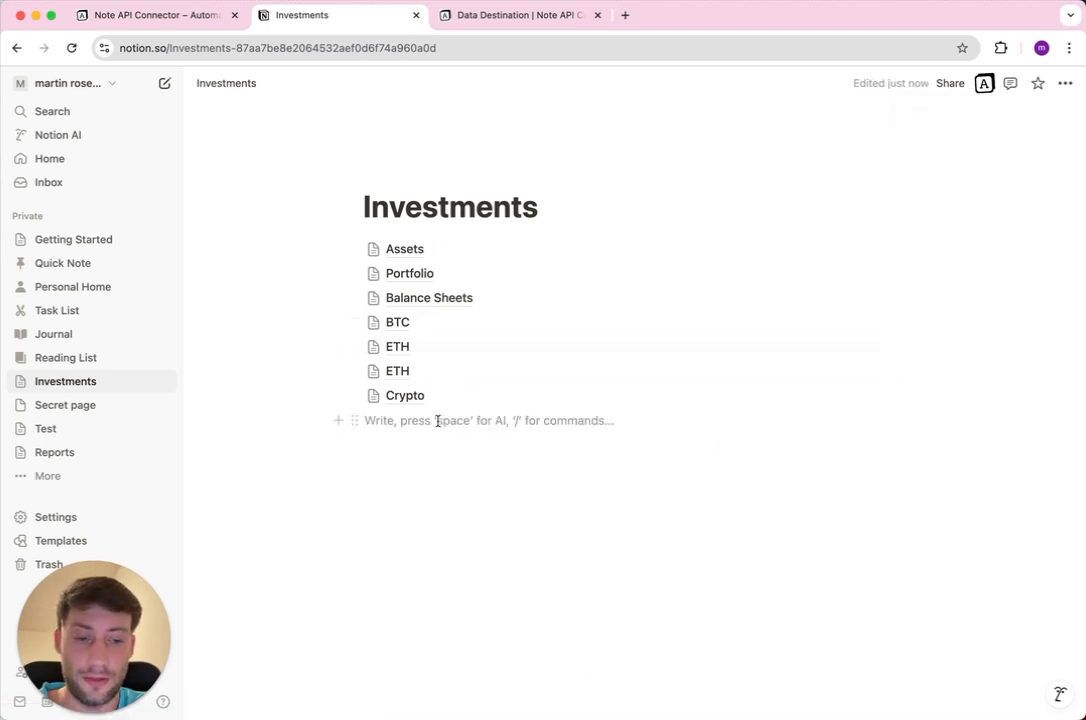
text(/data)
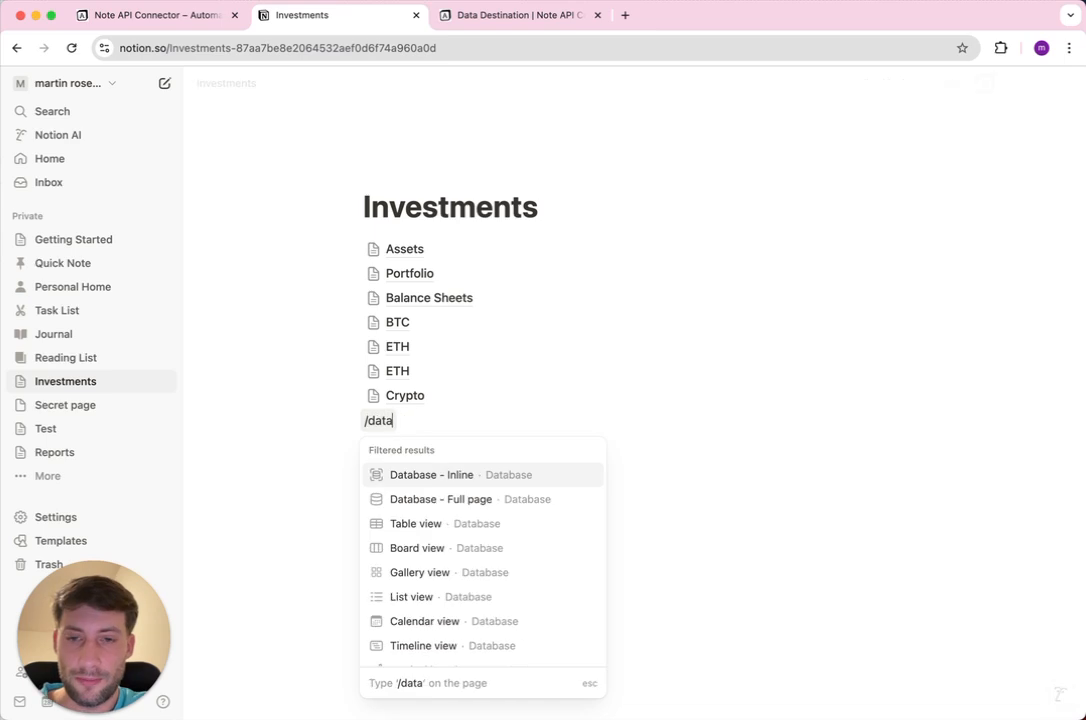
key(Down)
key(Return)
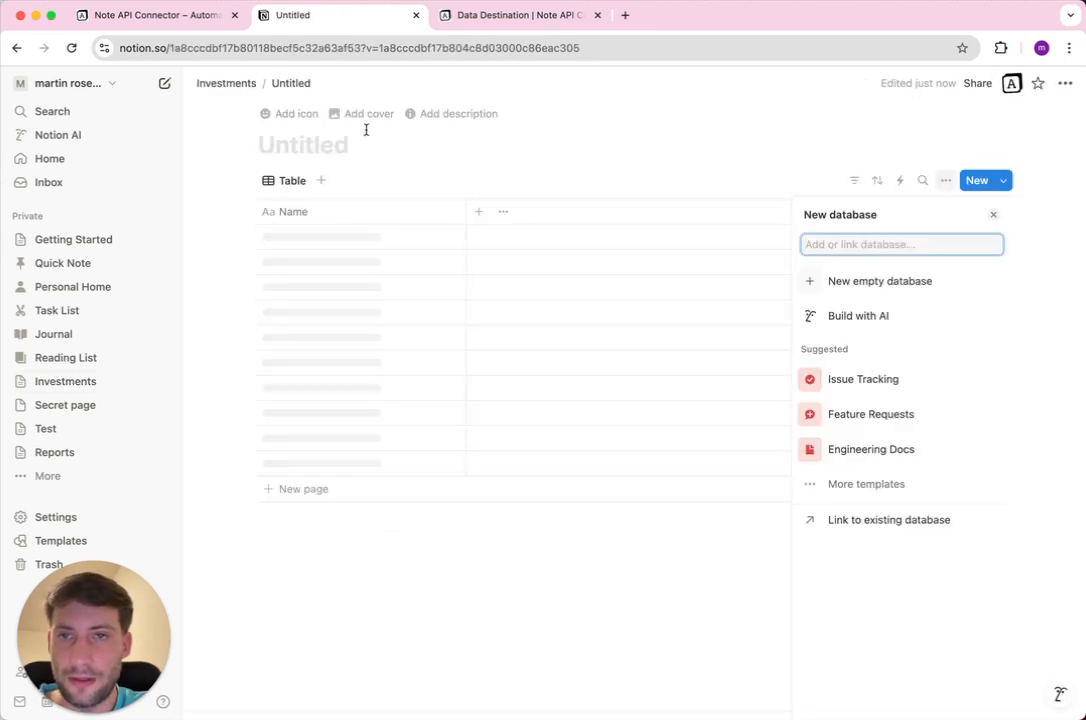
click(361, 139)
text(Notion DB)
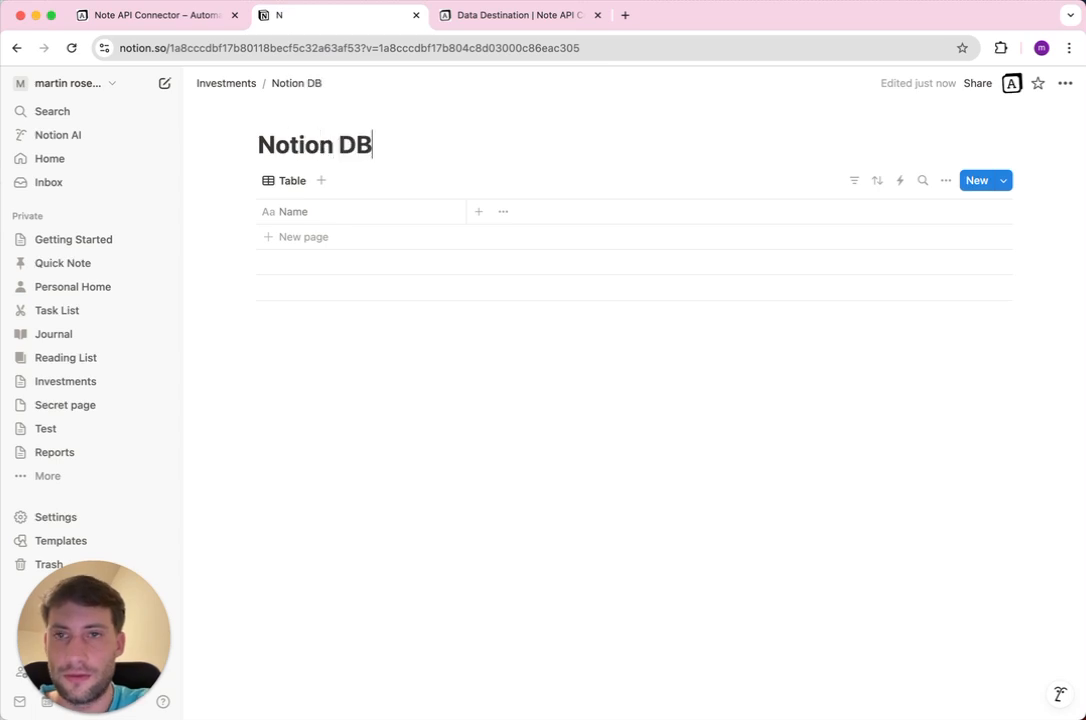
Return to the Investments page and add a subpage titled "Notion Page" below Notion DB
click(238, 84)
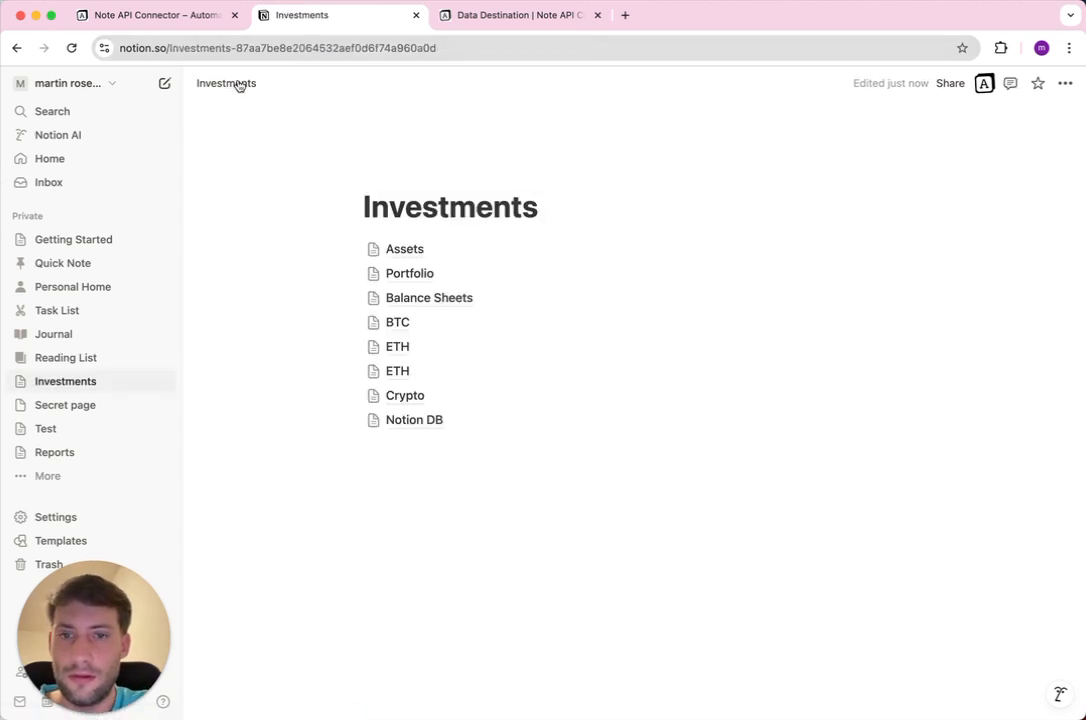
click(413, 458)
text(/page)
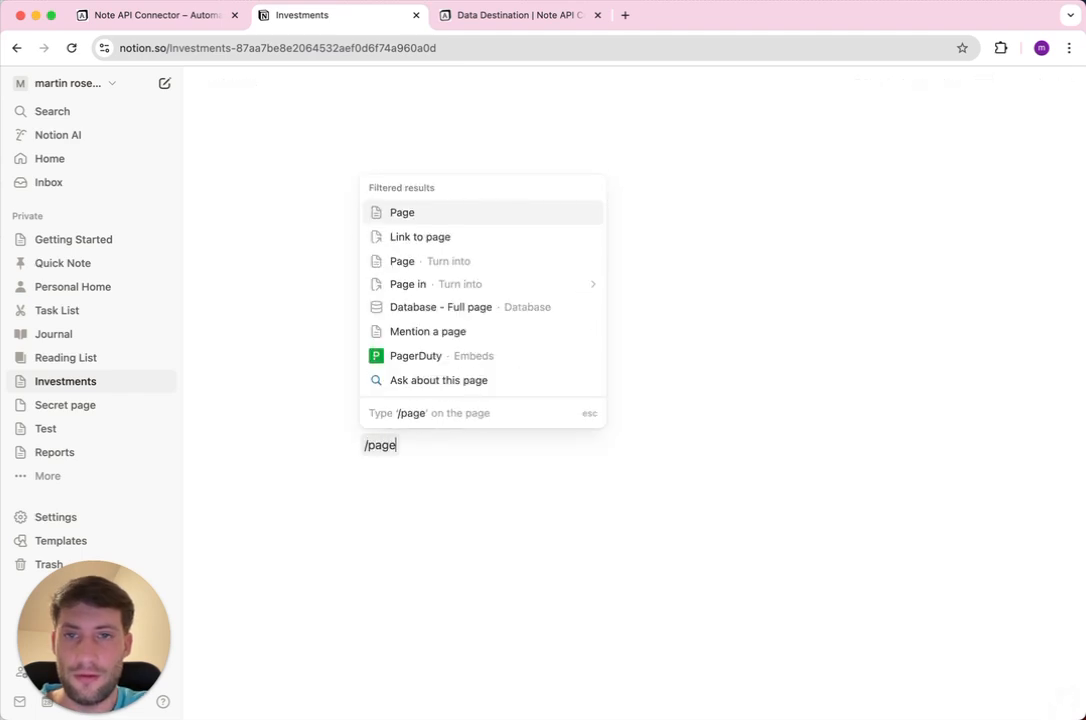
key(Return)
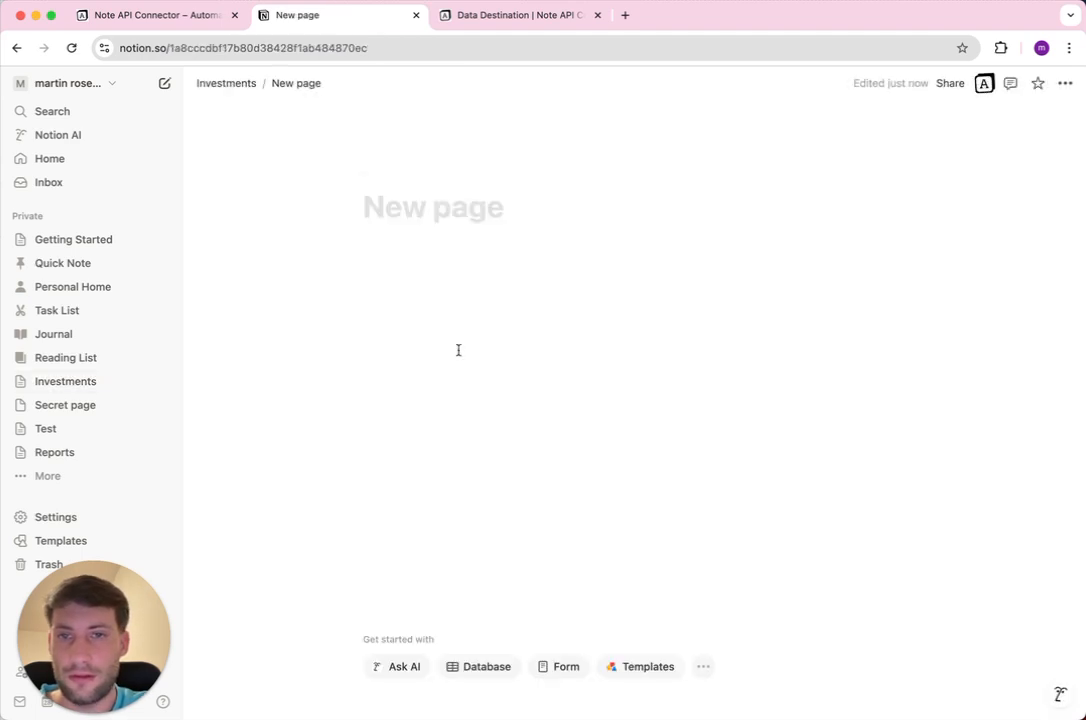
text(Notion Page)
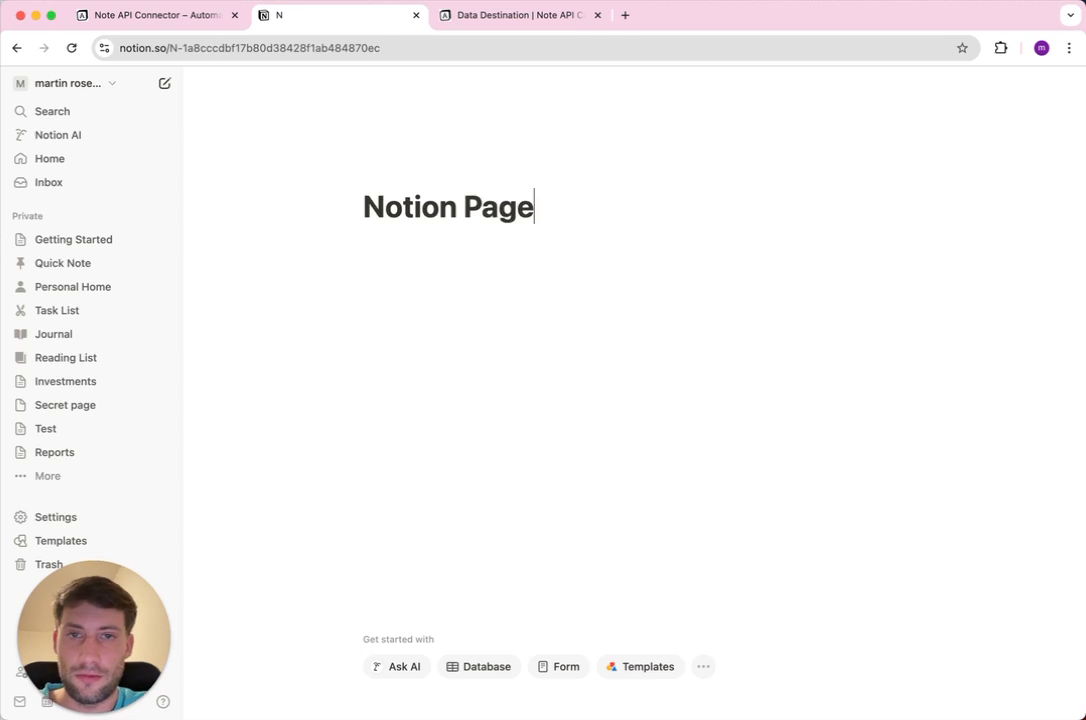
Open the Notion DB database from Investments and add a text property named "Symbol"
click(232, 84)
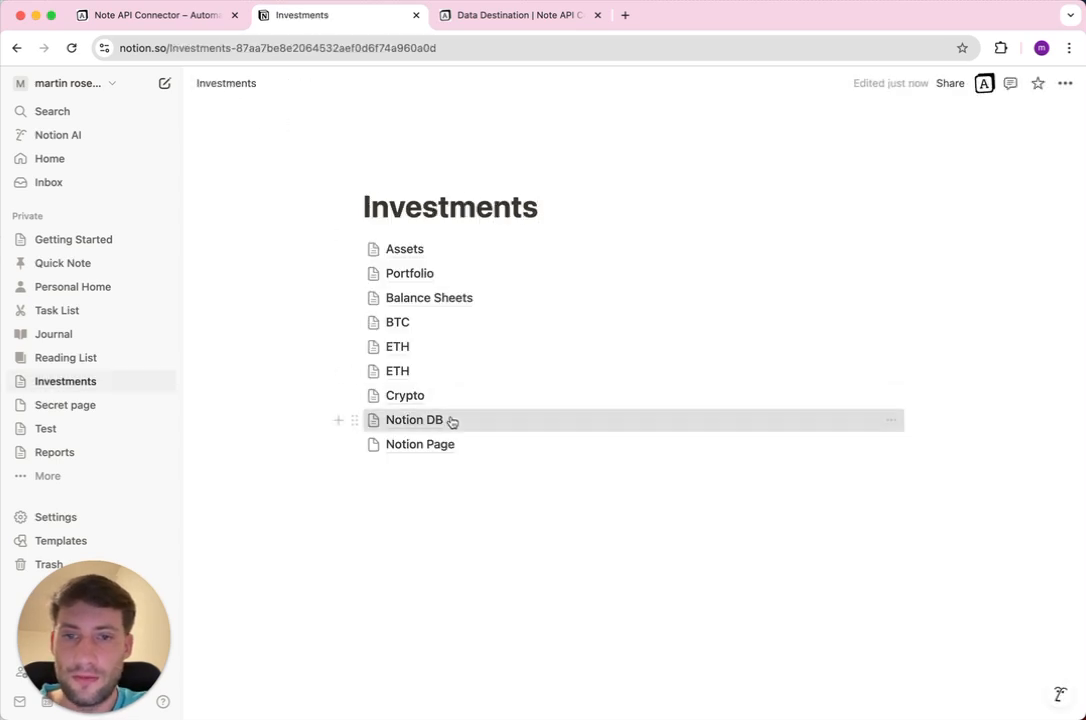
click(448, 419)
click(480, 213)
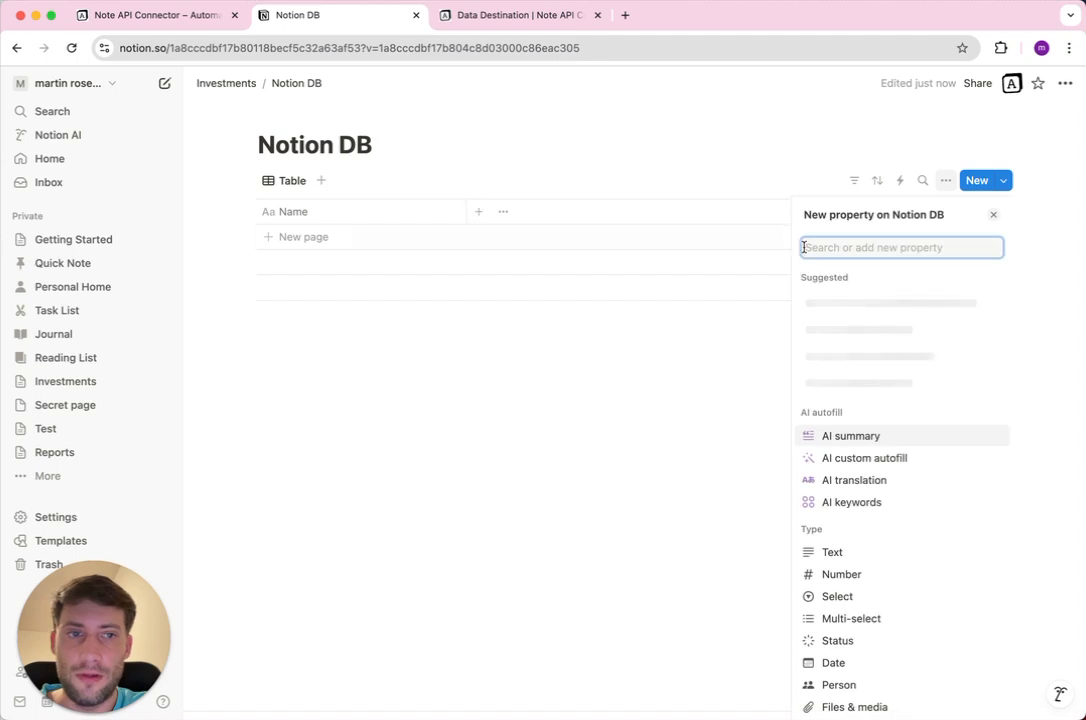
text(Symbol)
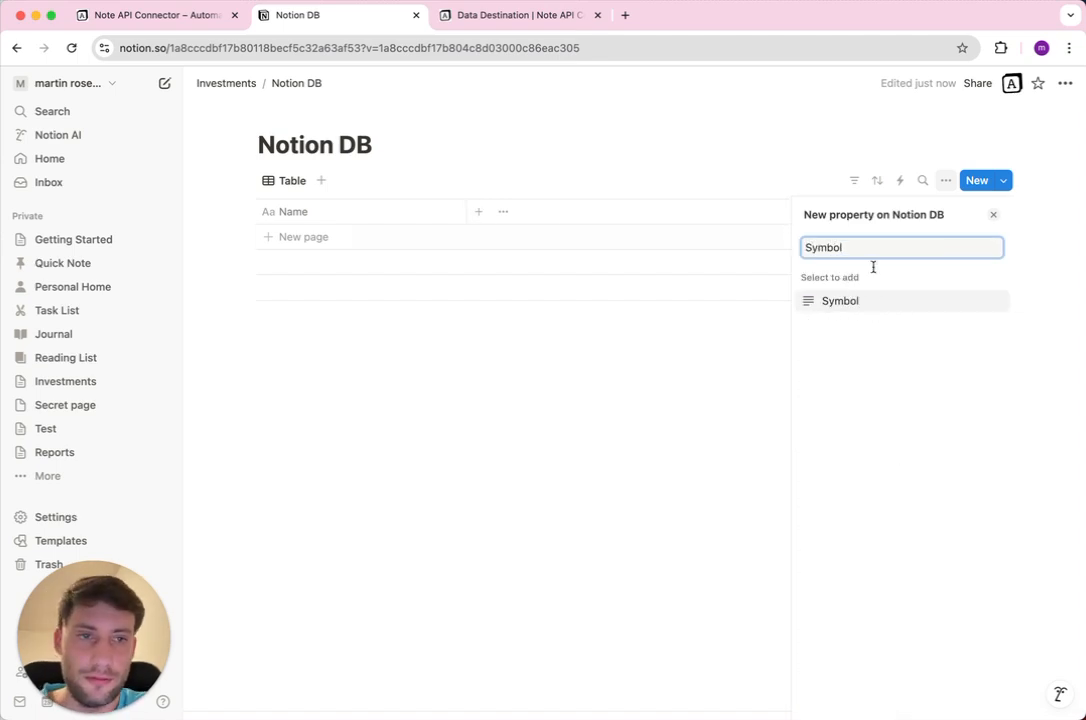
click(877, 301)
click(992, 214)
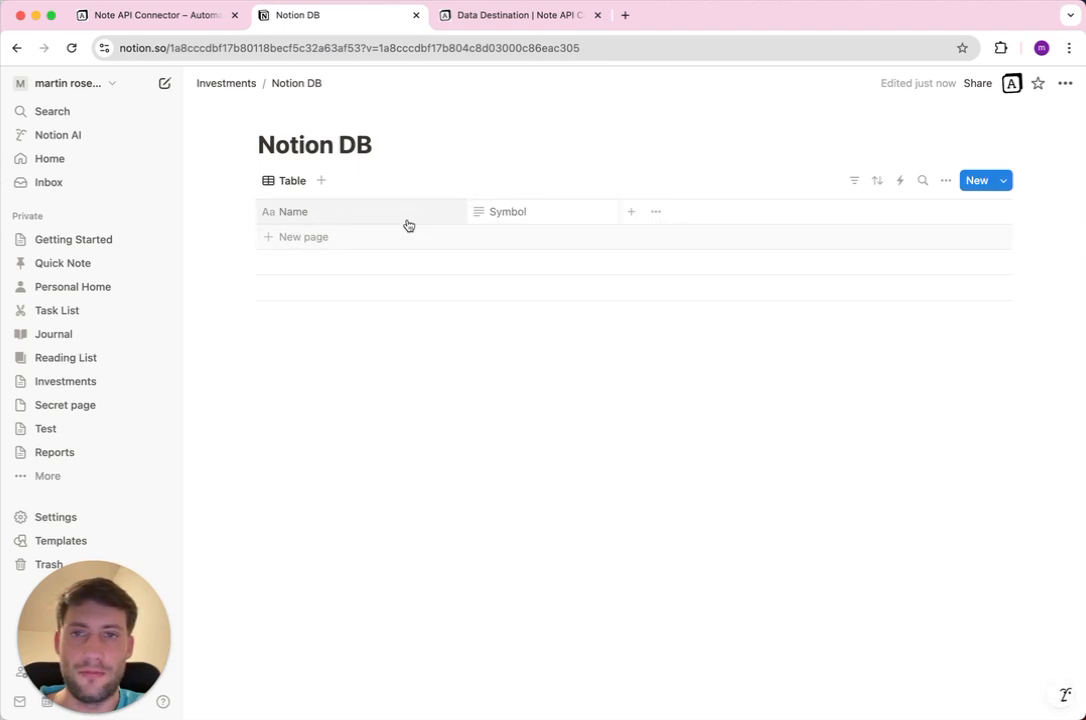
click(1011, 84)
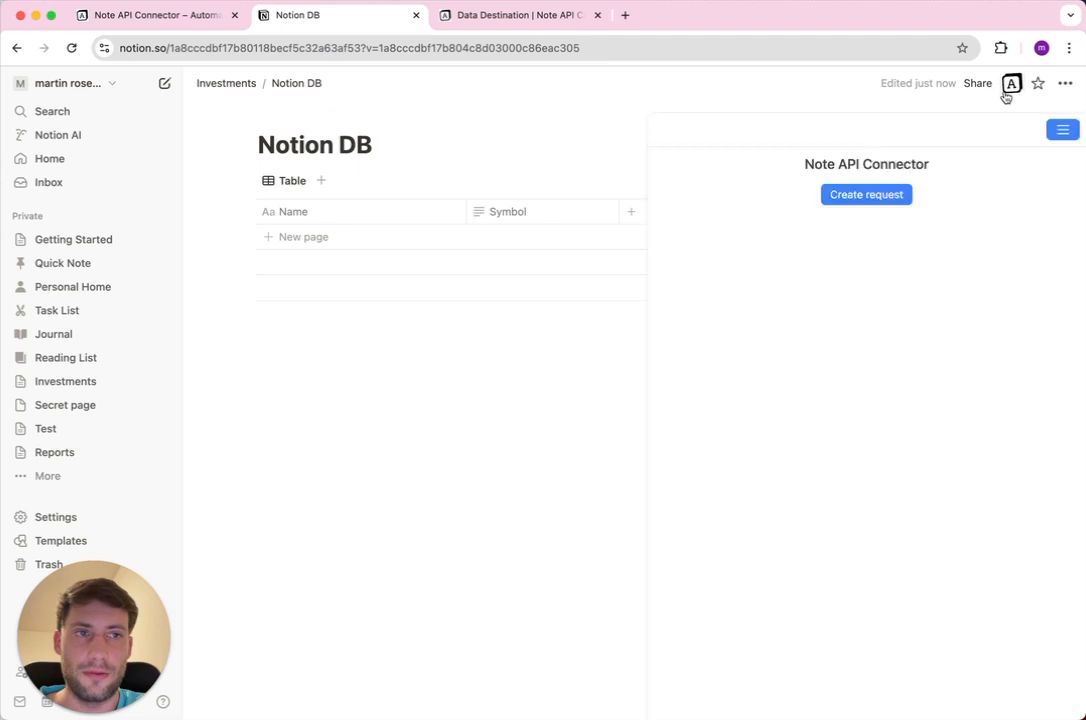
click(889, 199)
click(846, 192)
click(815, 230)
click(815, 250)
click(865, 290)
click(873, 316)
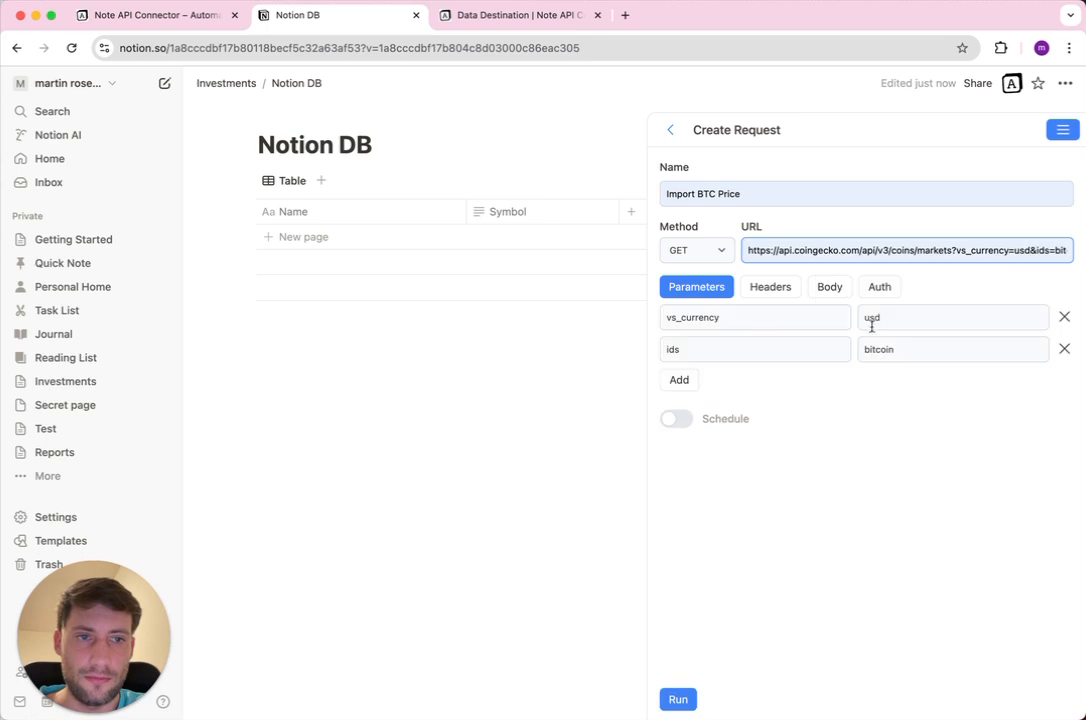
click(678, 699)
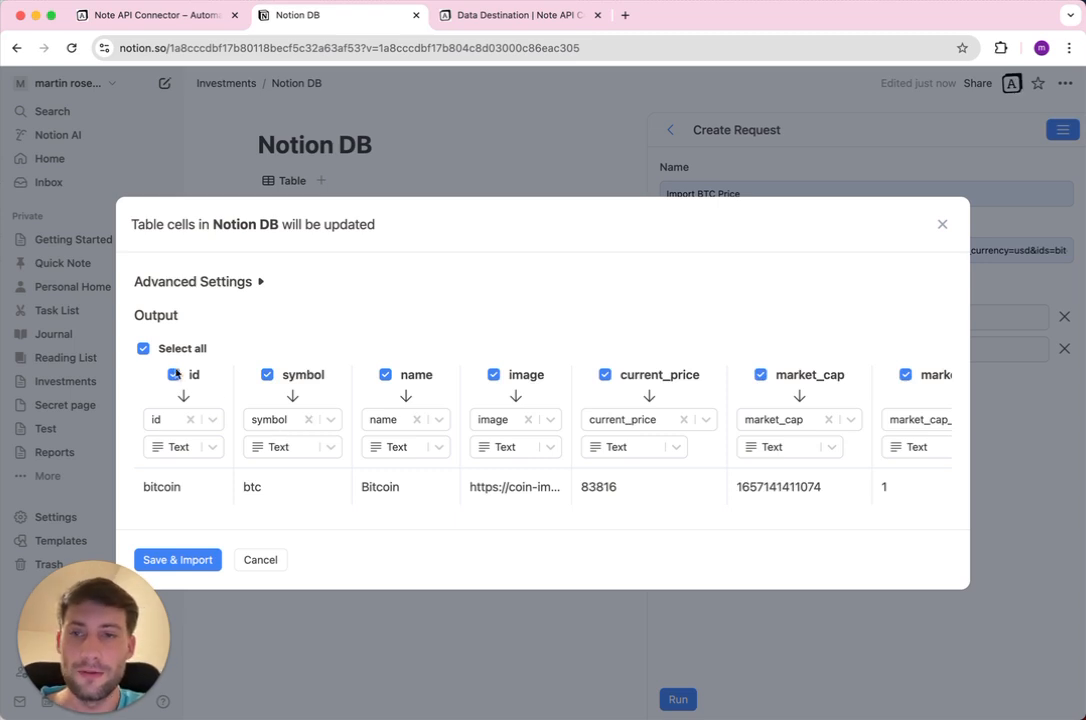
Exclude the image field from the request output while keeping all other fields selected
click(143, 349)
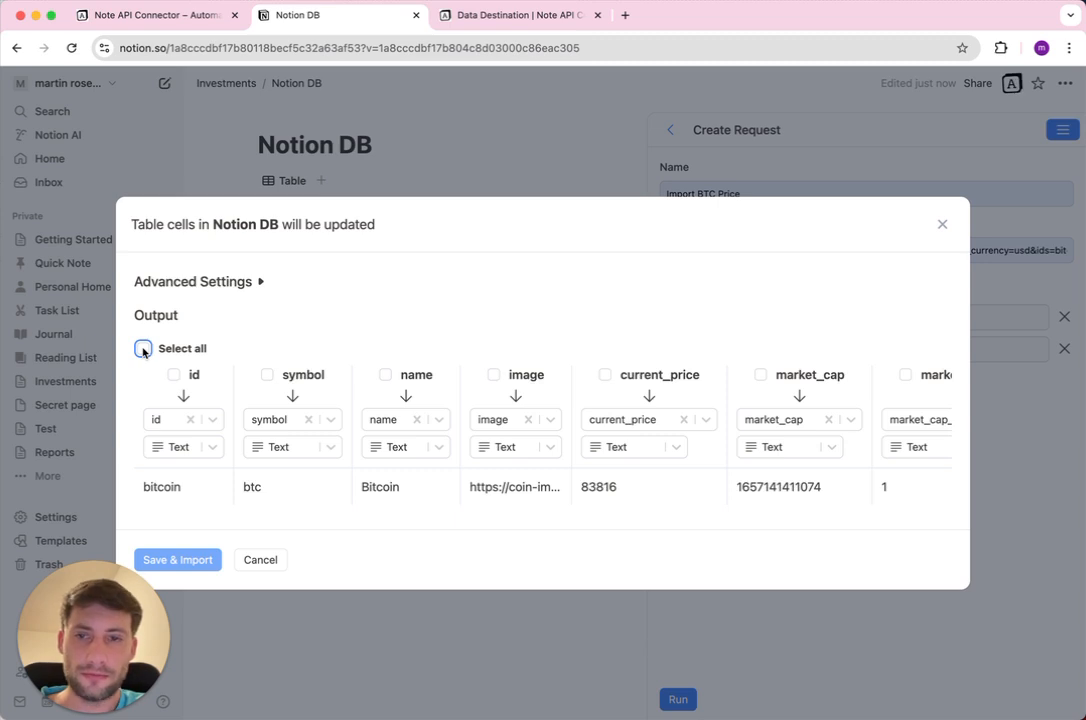
click(143, 349)
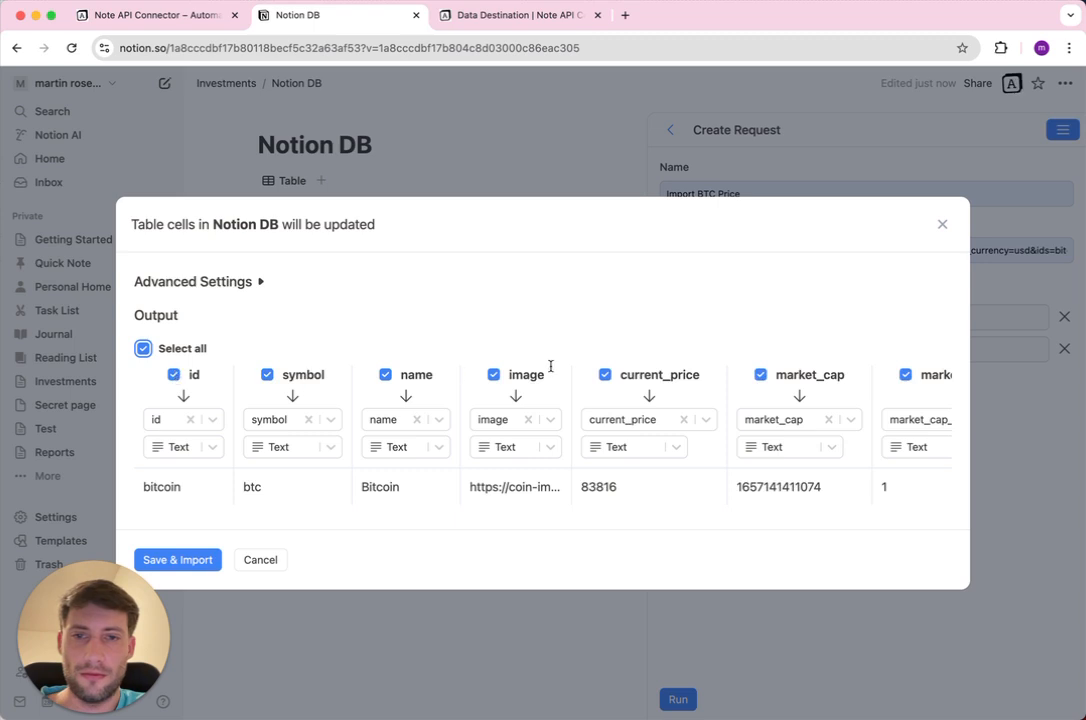
click(493, 377)
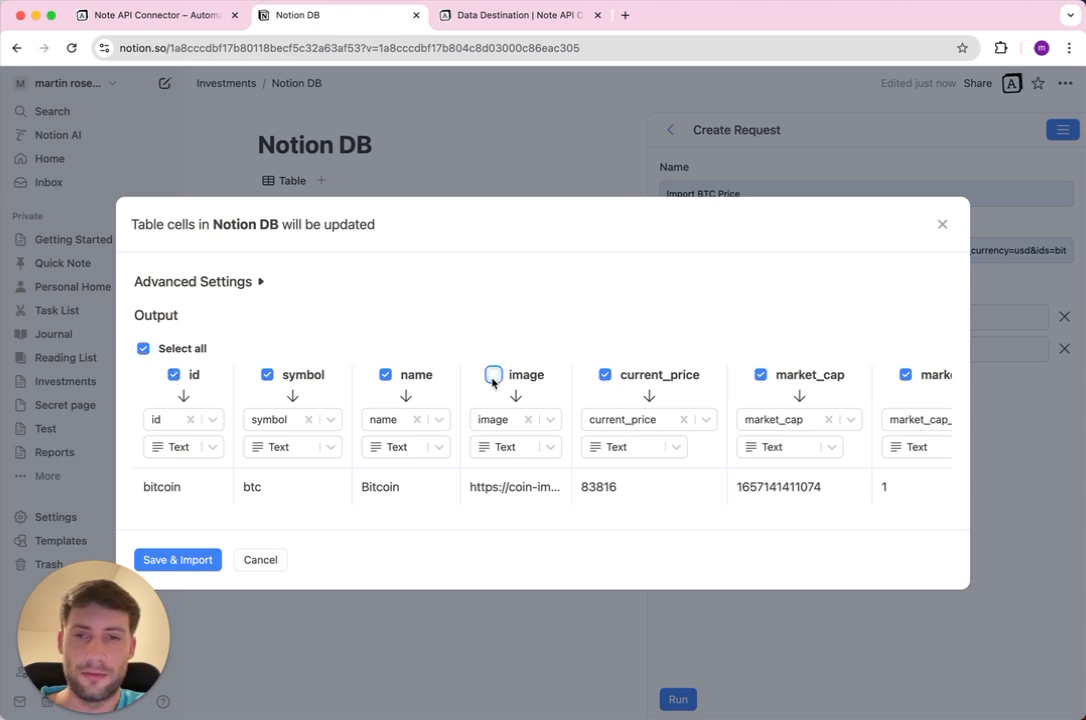
click(493, 378)
click(493, 378)
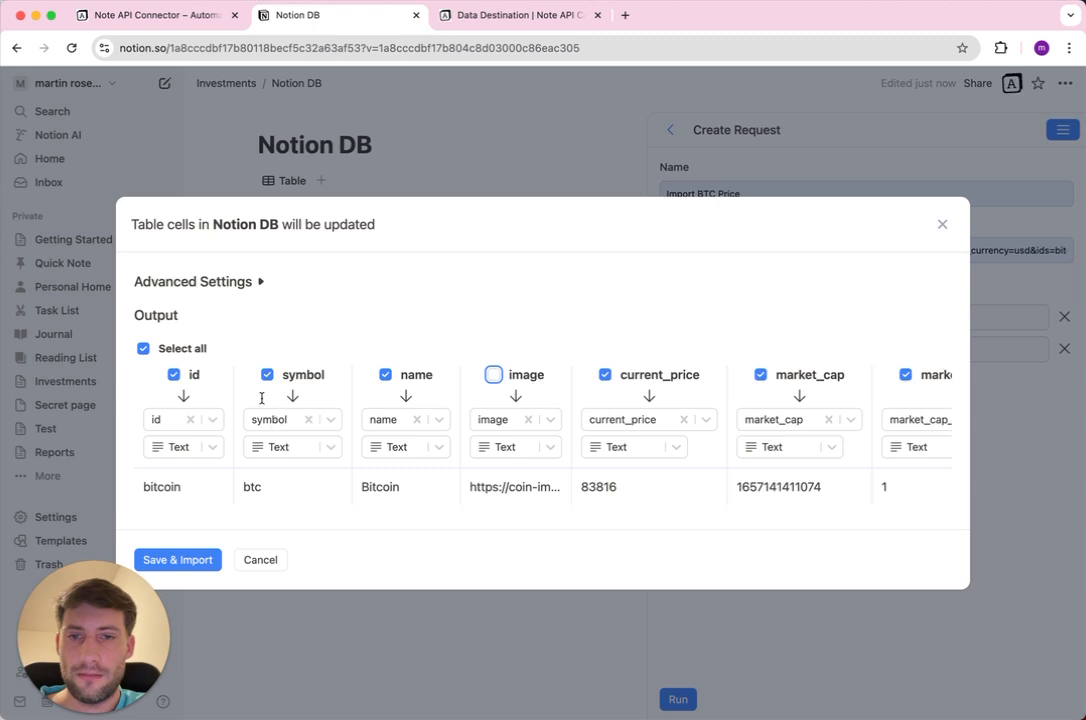
Review the output fields and map name to the existing Name field and symbol to the existing Symbol field
drag(161, 486, 897, 492)
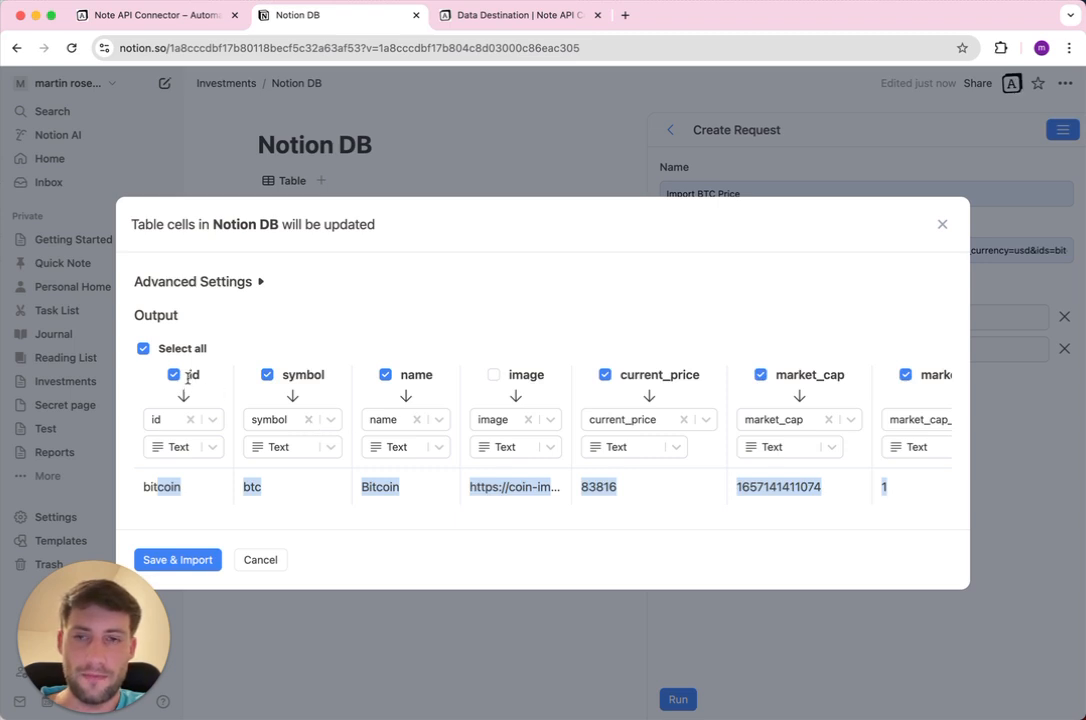
scroll(375, 390, right, 10)
scroll(375, 390, left, 10)
click(388, 431)
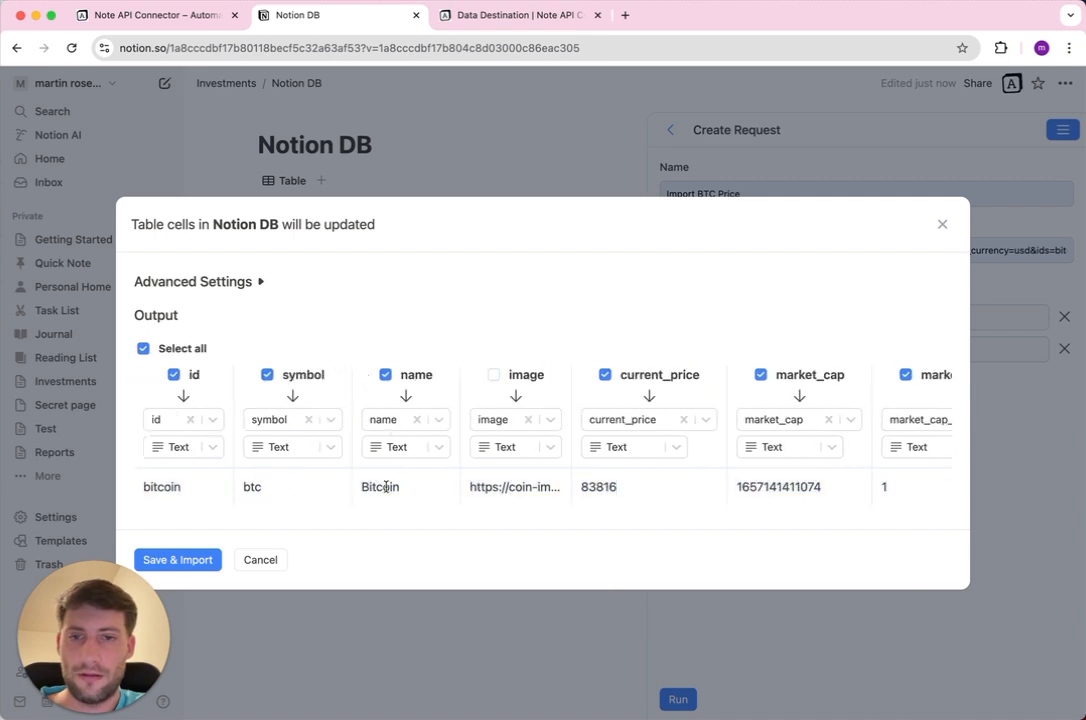
click(391, 420)
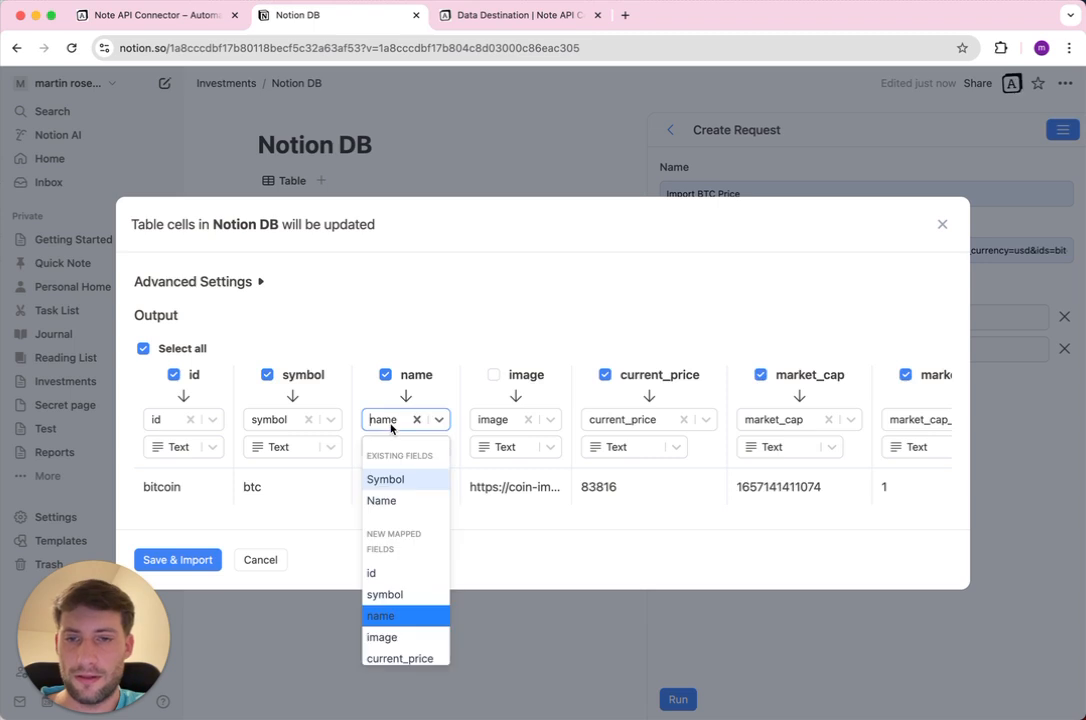
click(405, 500)
click(256, 420)
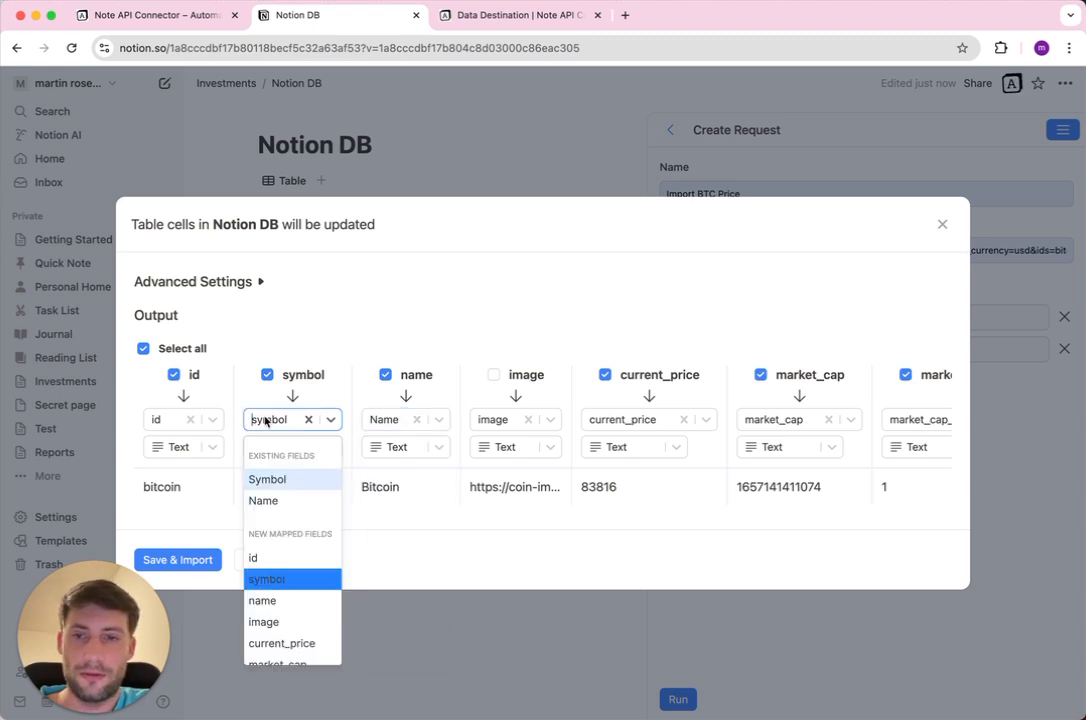
click(262, 478)
Map current_price to a new field named "Price", and save and import the data into Notion DB
click(633, 425)
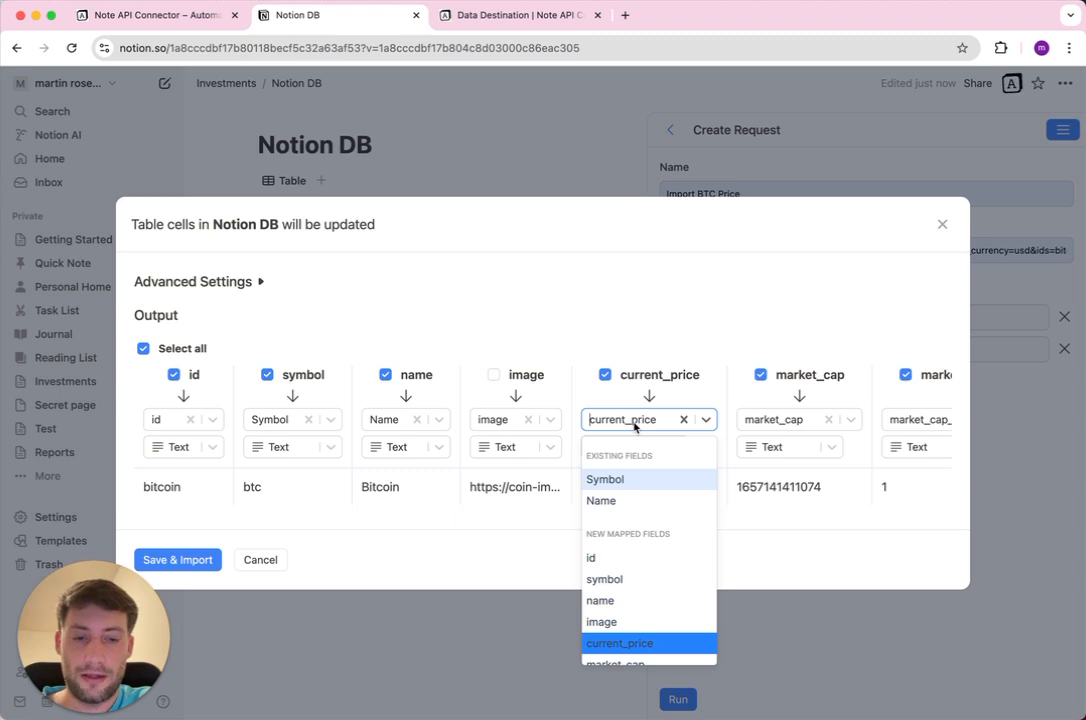
text(Price)
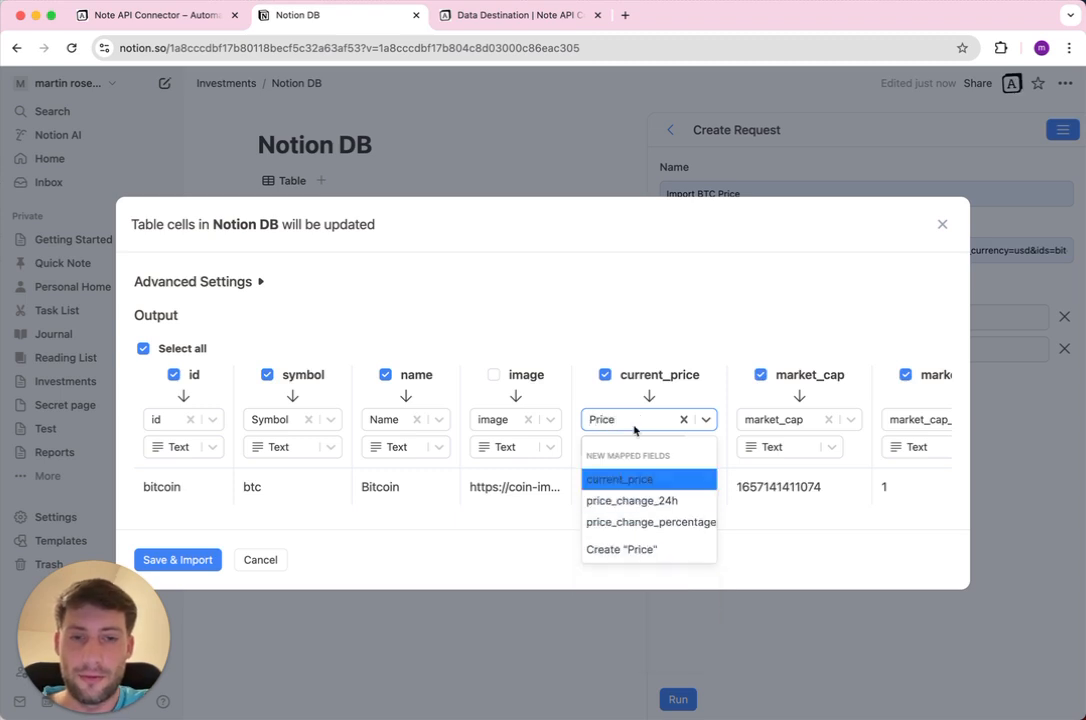
click(641, 548)
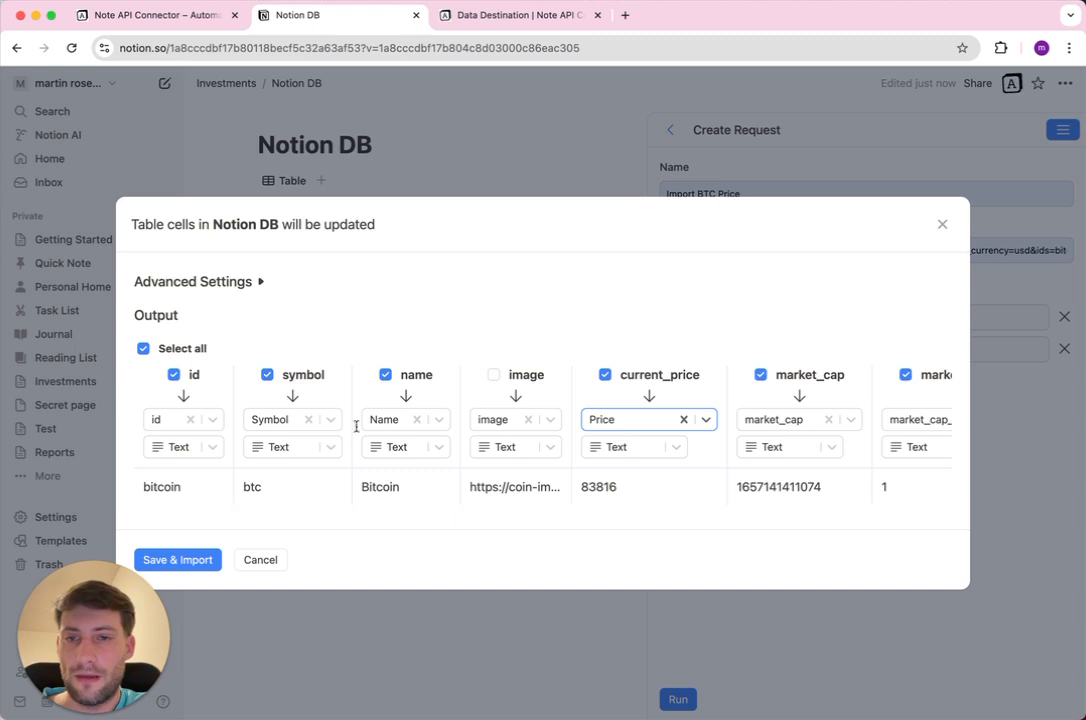
click(190, 561)
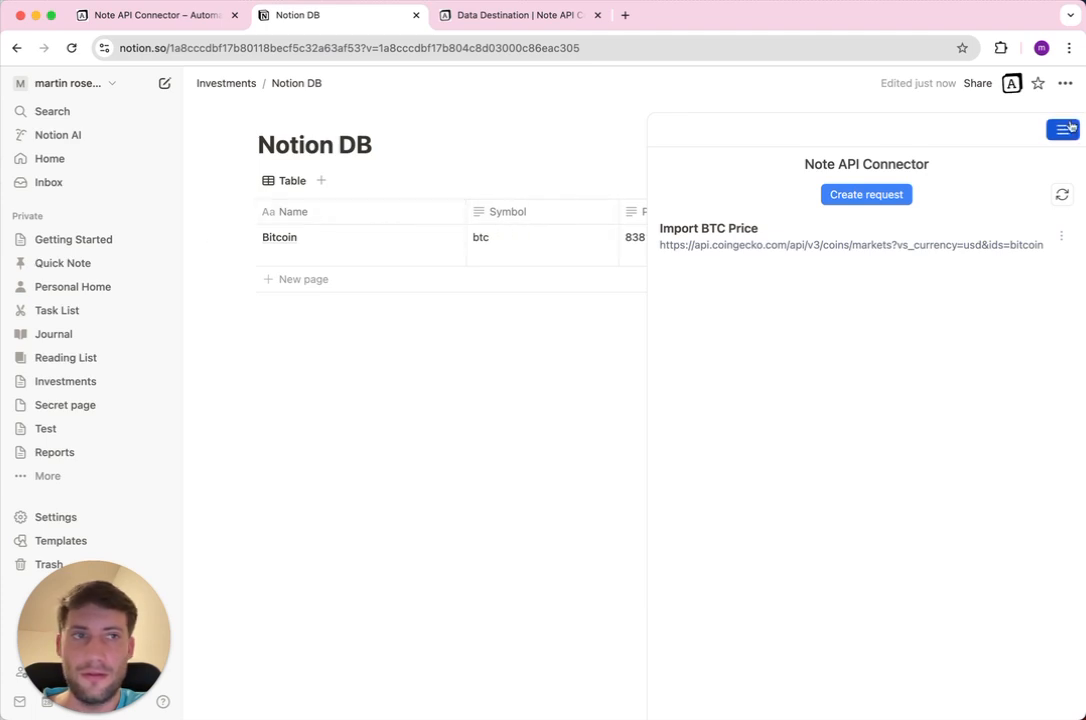
Close the connector and look through the imported Bitcoin row's columns in Notion DB
click(1011, 85)
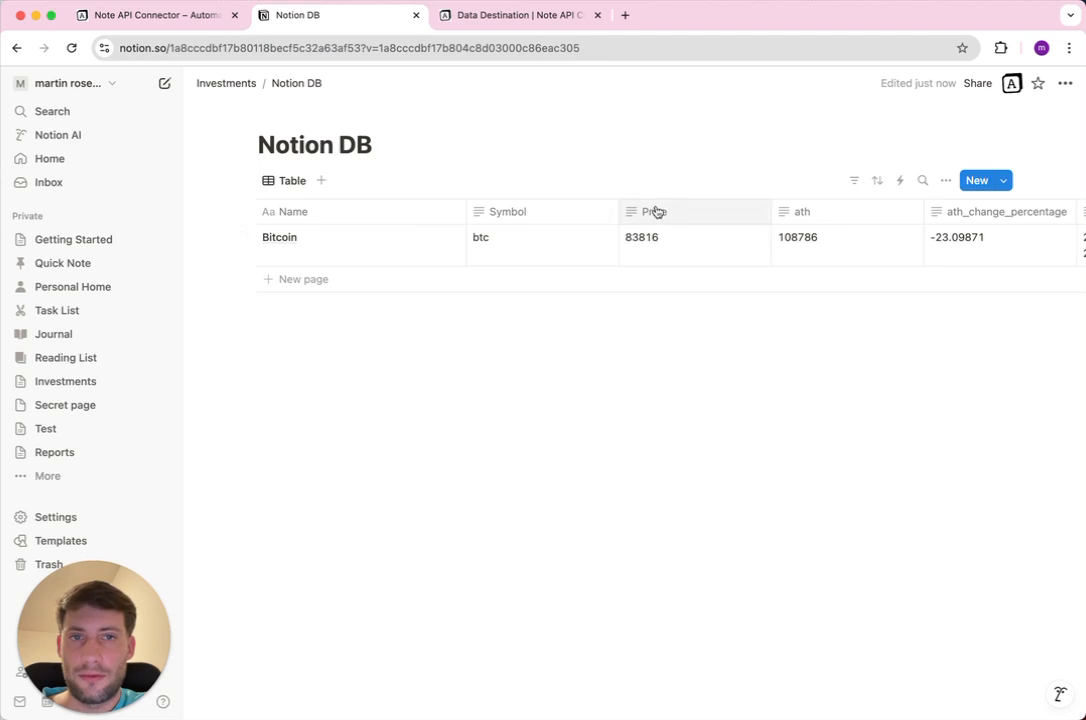
scroll(657, 237, right, 10)
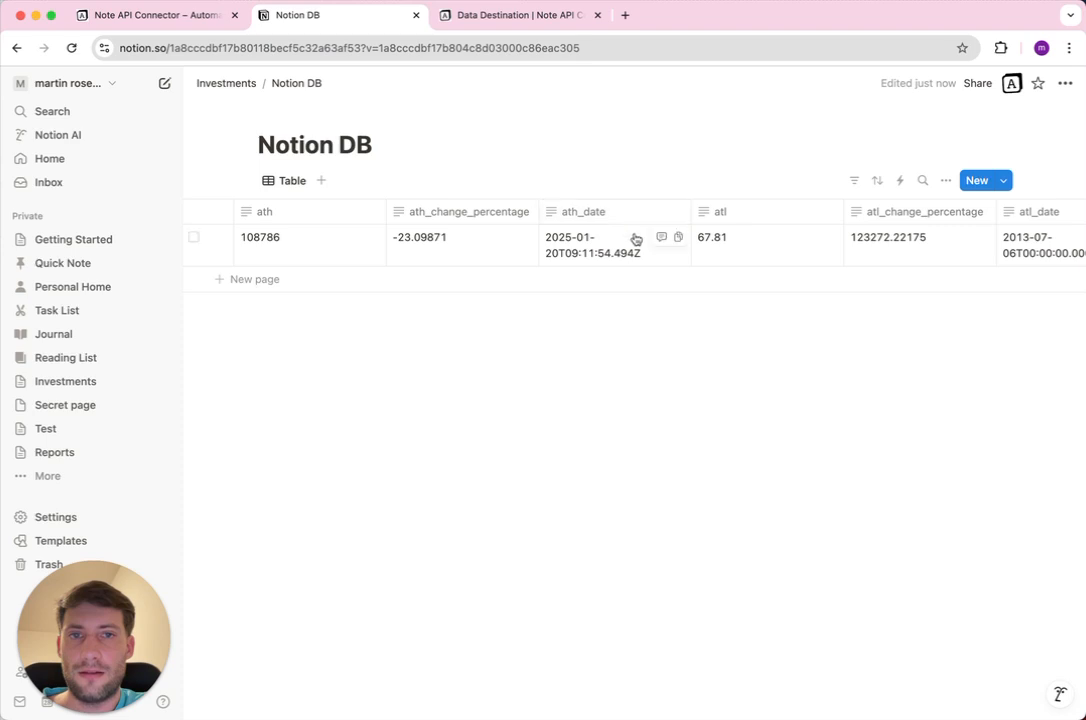
scroll(660, 216, right, 15)
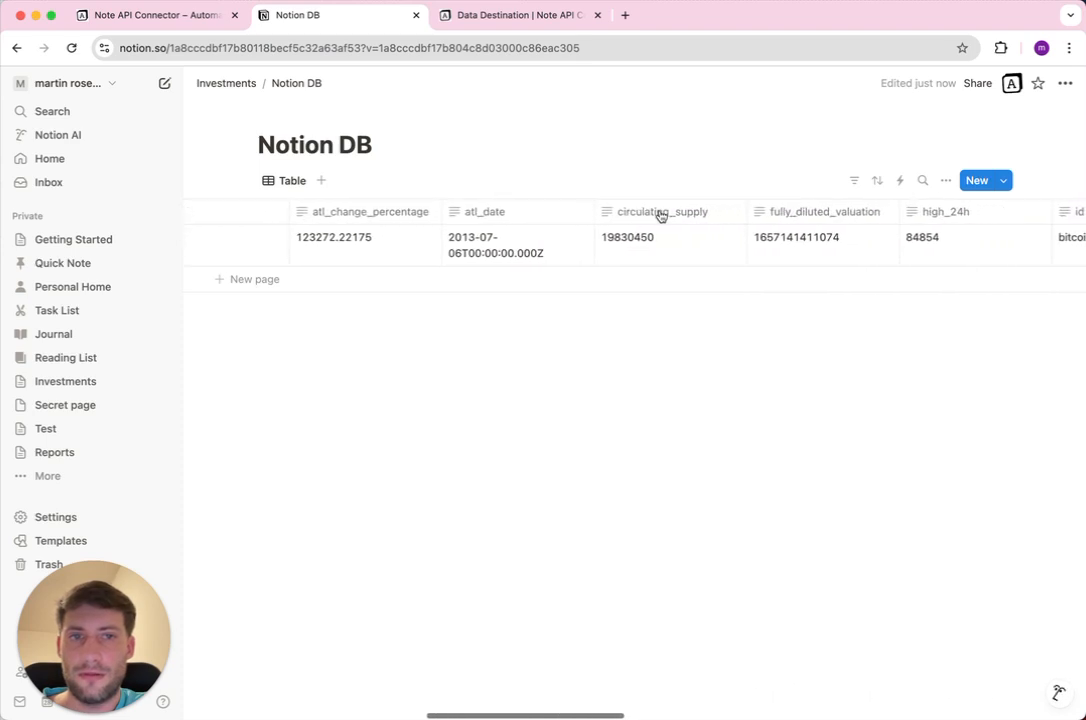
Look through the imported columns in Notion DB and view the property types available for the ath column
scroll(660, 216, right, 15)
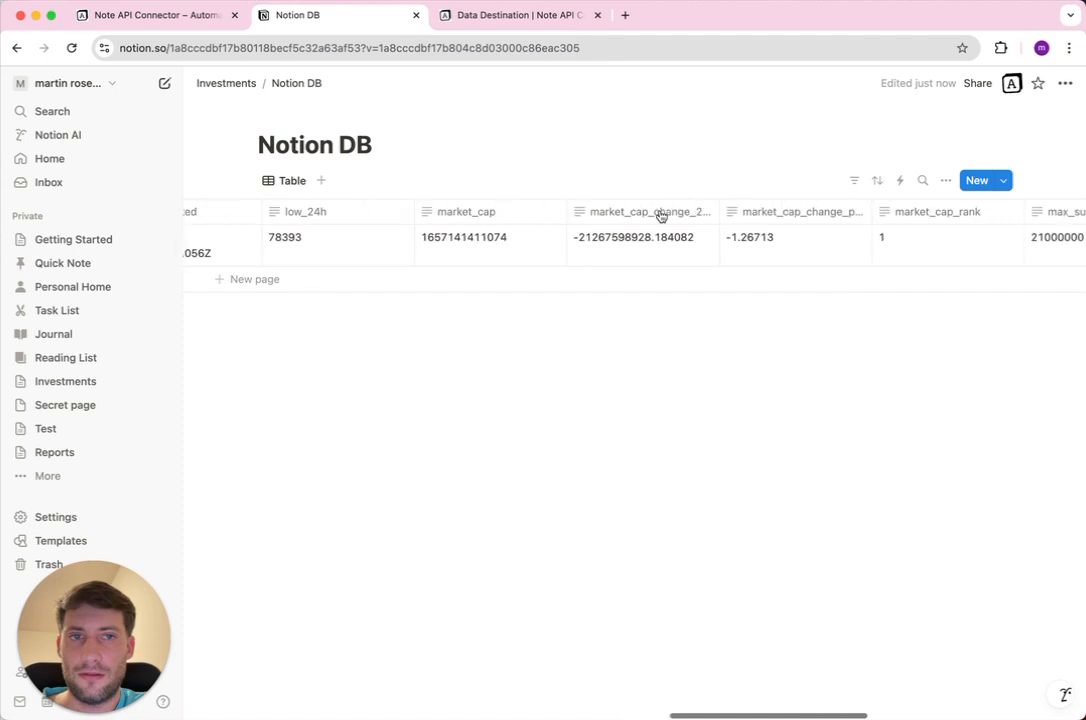
scroll(660, 216, left, 20)
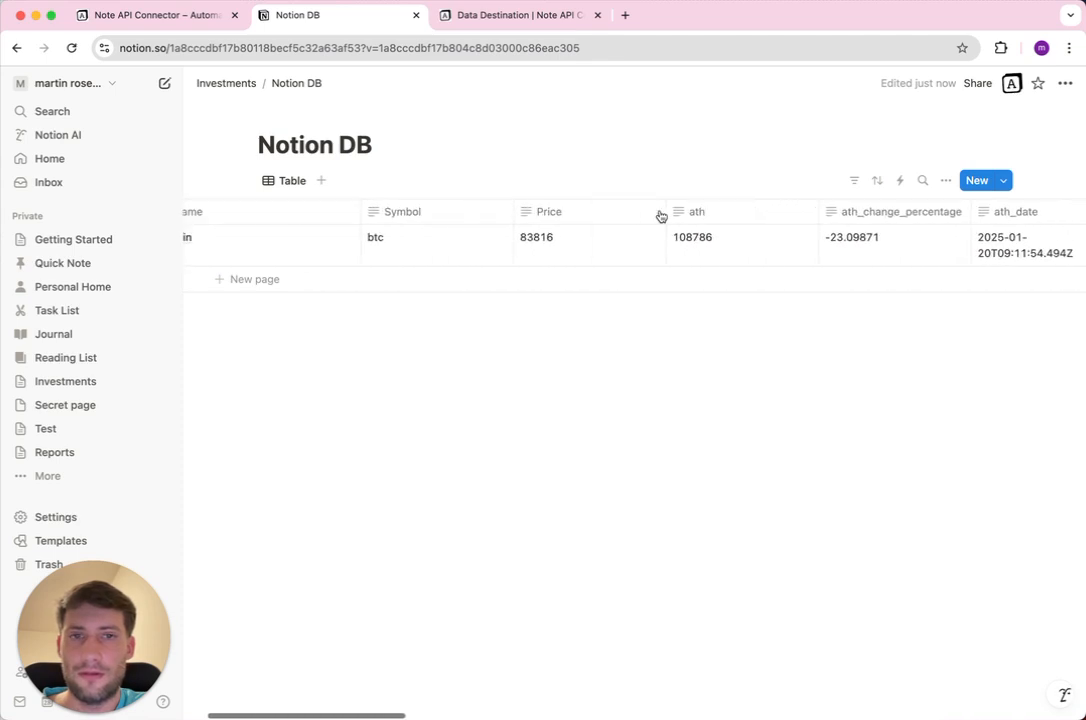
scroll(660, 216, left, 3)
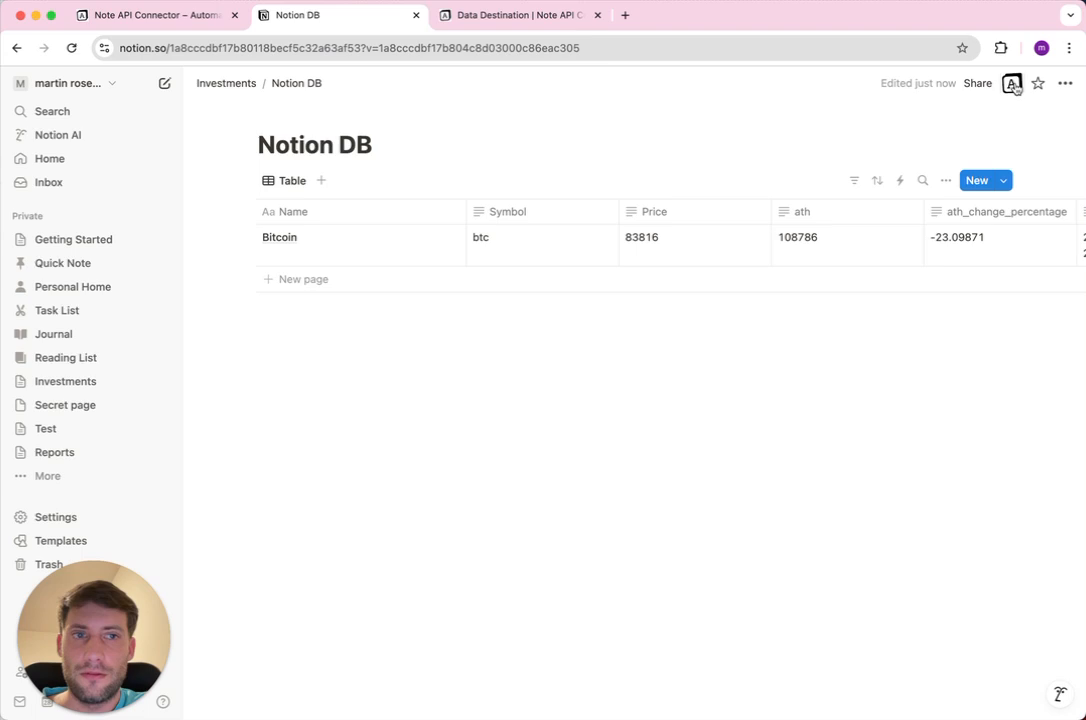
click(841, 216)
click(851, 280)
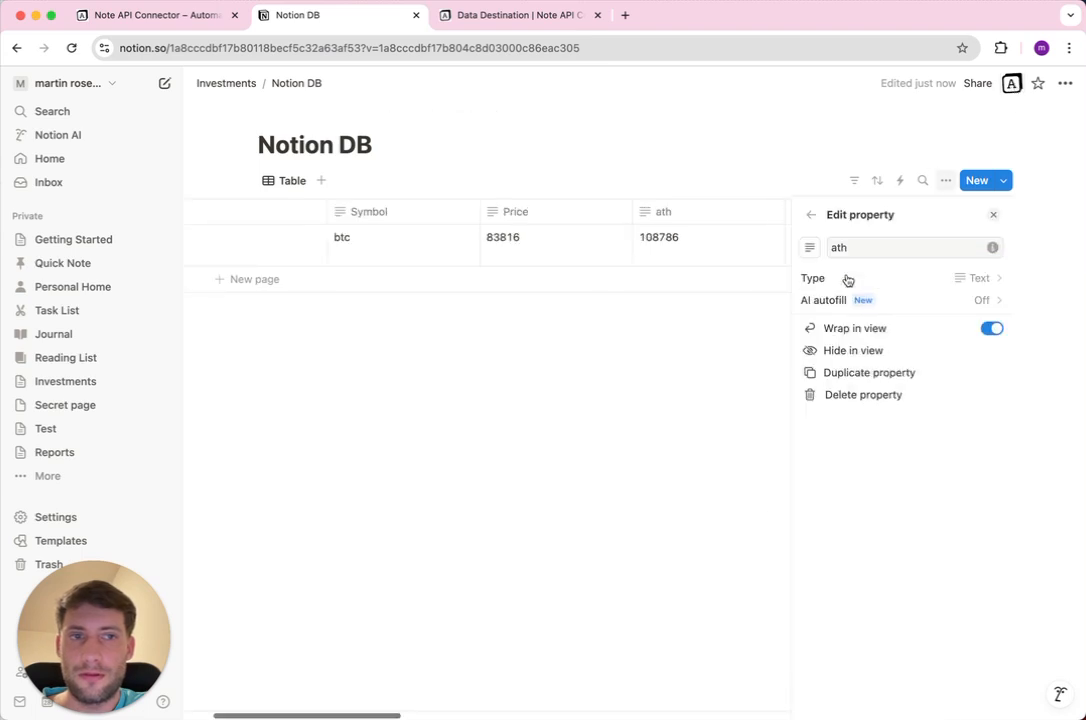
click(875, 280)
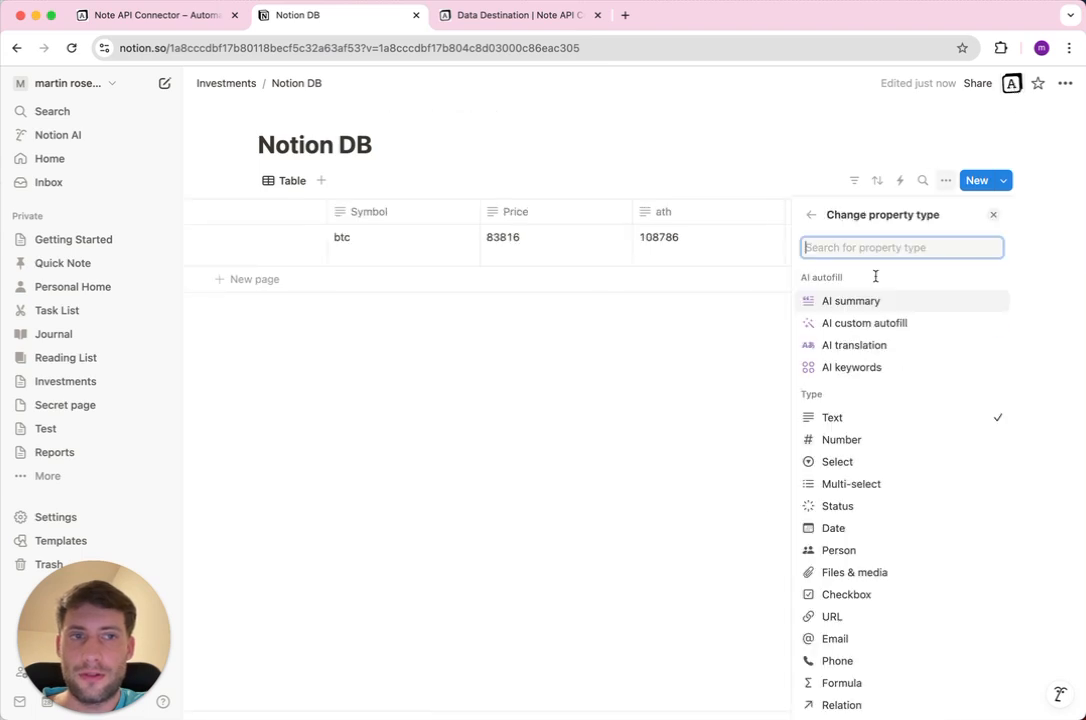
Run the saved Import BTC Price request to view the name field's type options, and close the connector without importing
click(1009, 84)
click(1059, 235)
click(1050, 286)
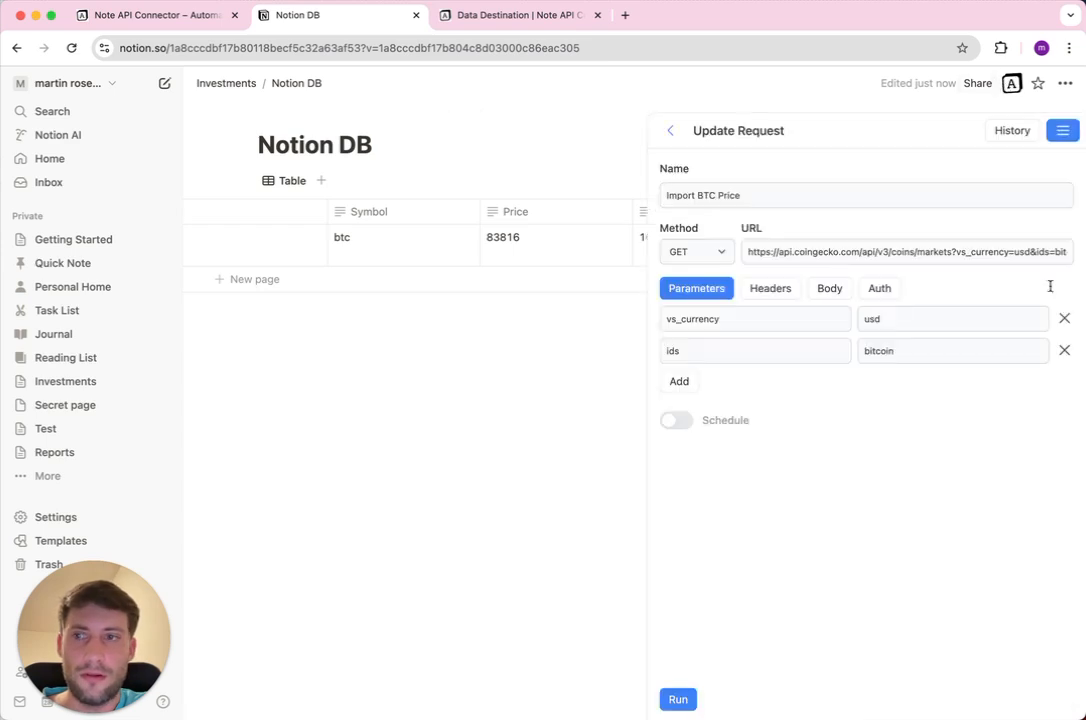
click(678, 699)
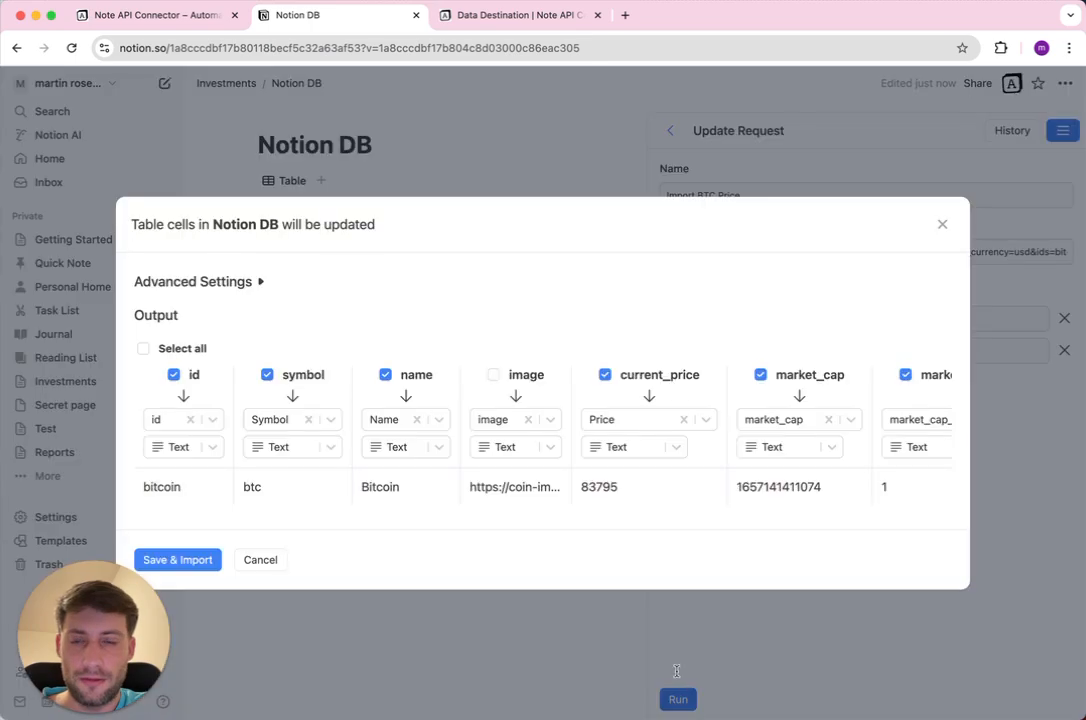
click(390, 450)
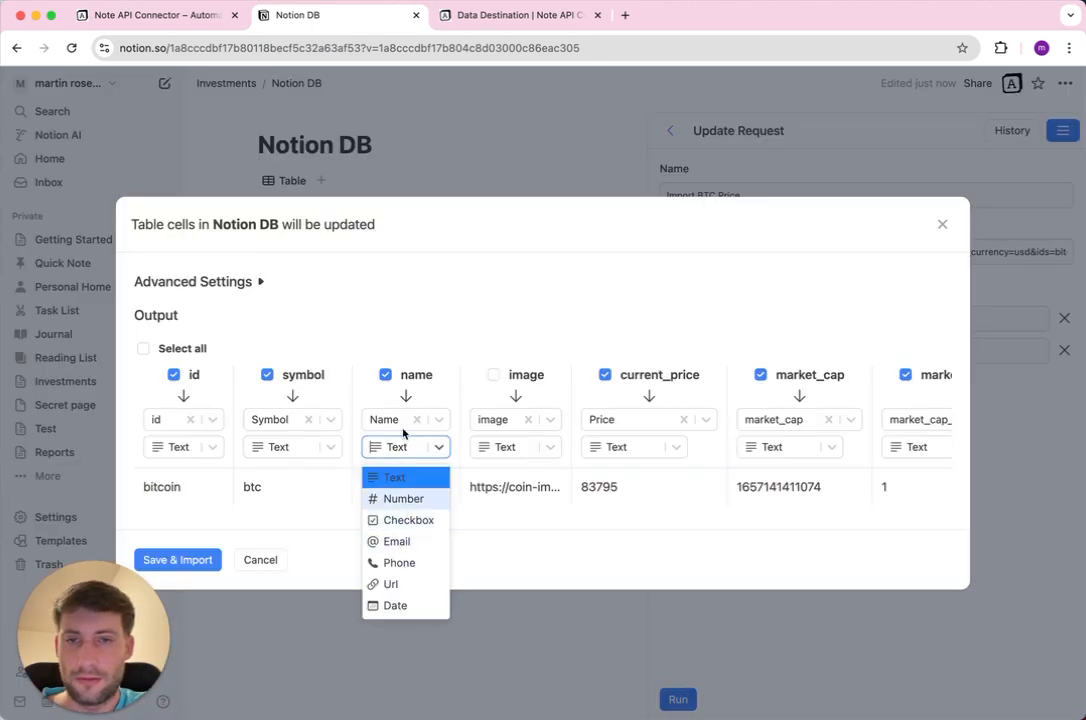
click(404, 262)
click(944, 224)
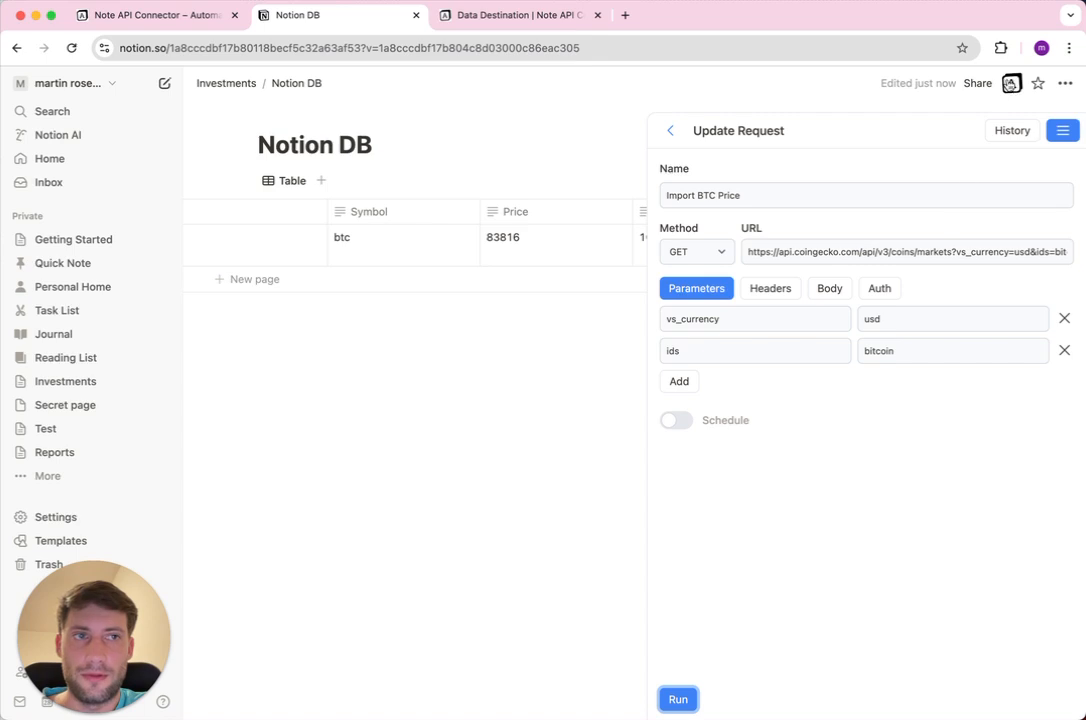
click(1013, 84)
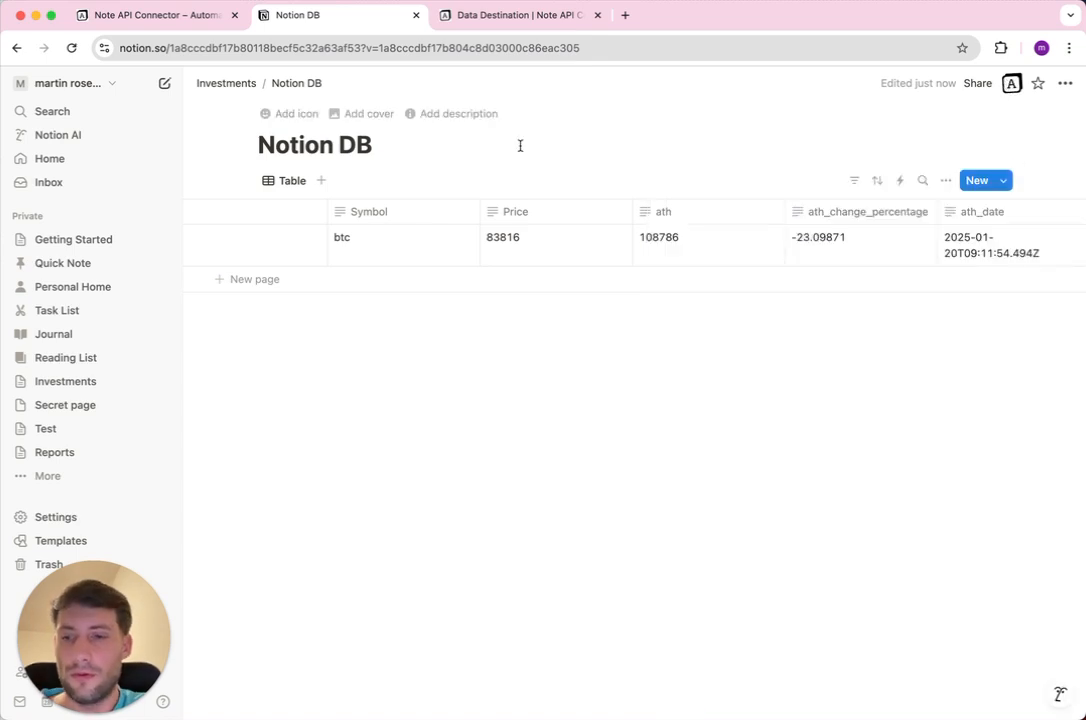
Open Notion Page from the Investments page and start a new Note API Connector request there
click(242, 87)
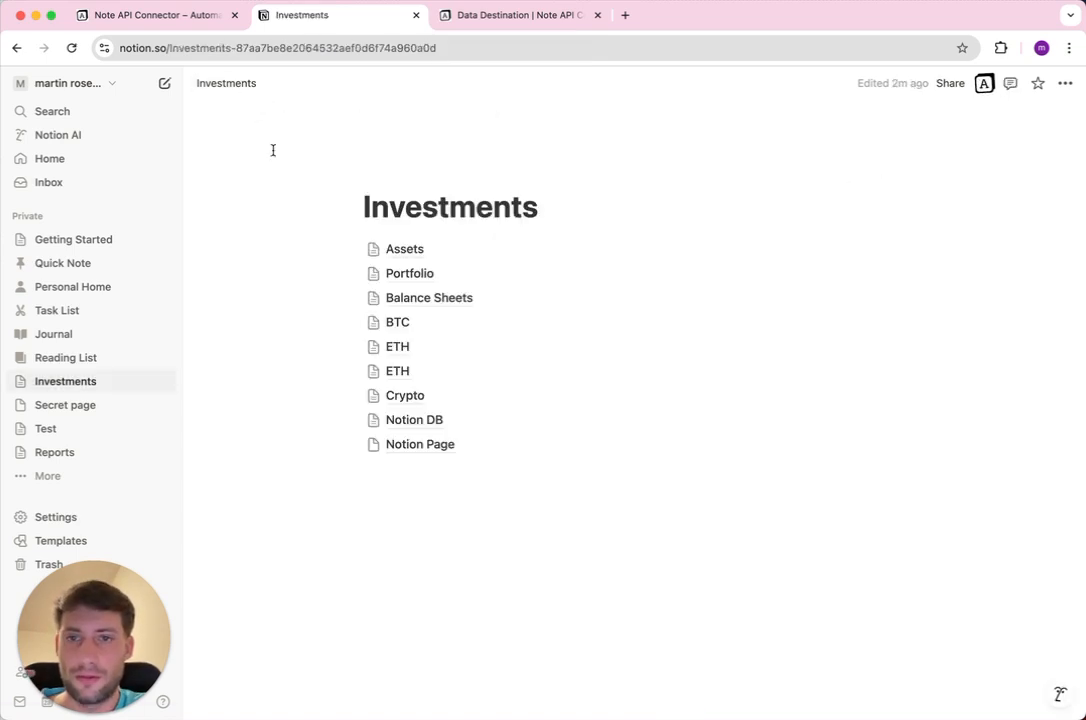
click(423, 443)
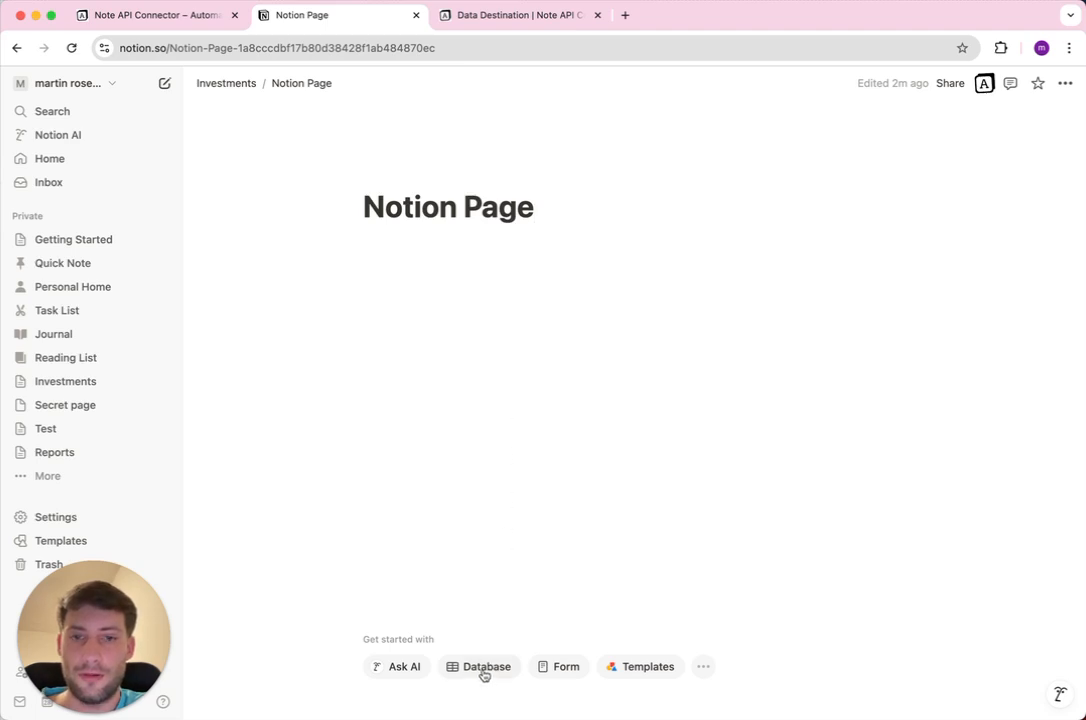
click(982, 86)
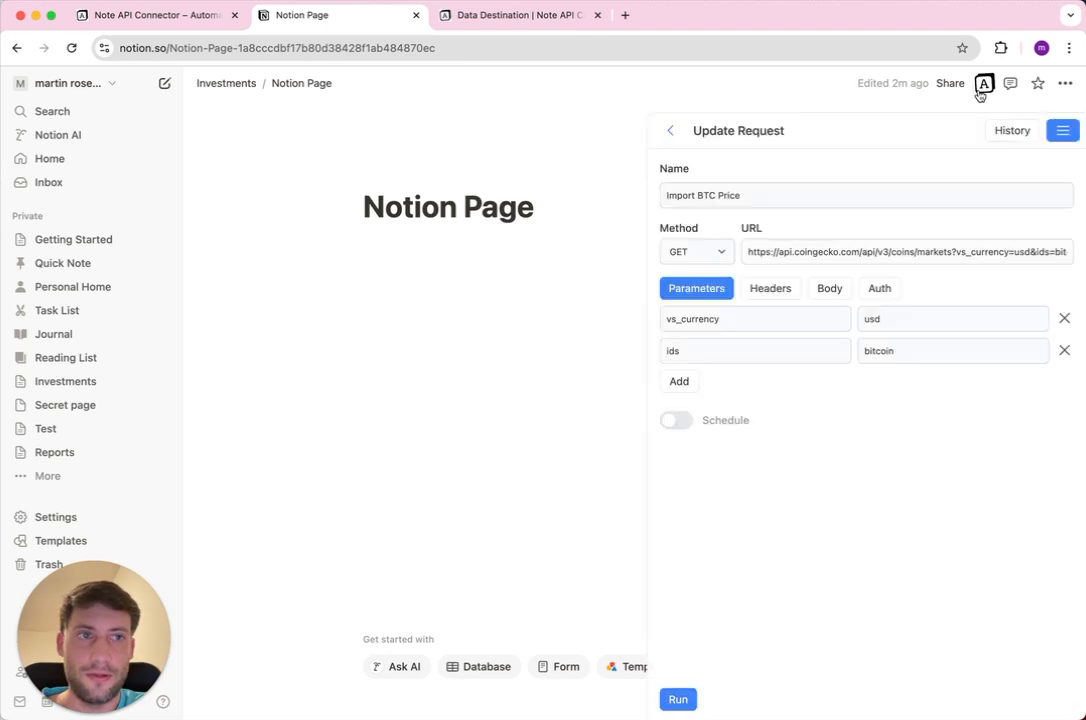
click(670, 130)
click(851, 195)
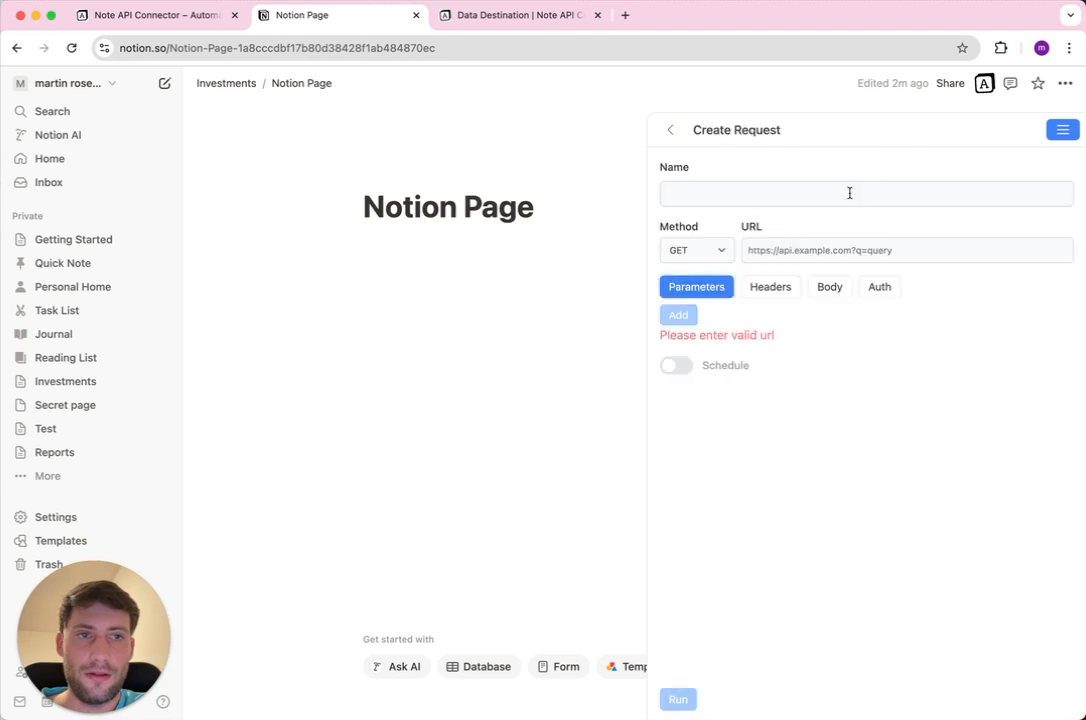
Name the request Import BTC Price, enter the CoinGecko coins/markets URL with vs_currency=usd and ids=bitcoin, and run it
click(822, 193)
click(797, 230)
click(797, 250)
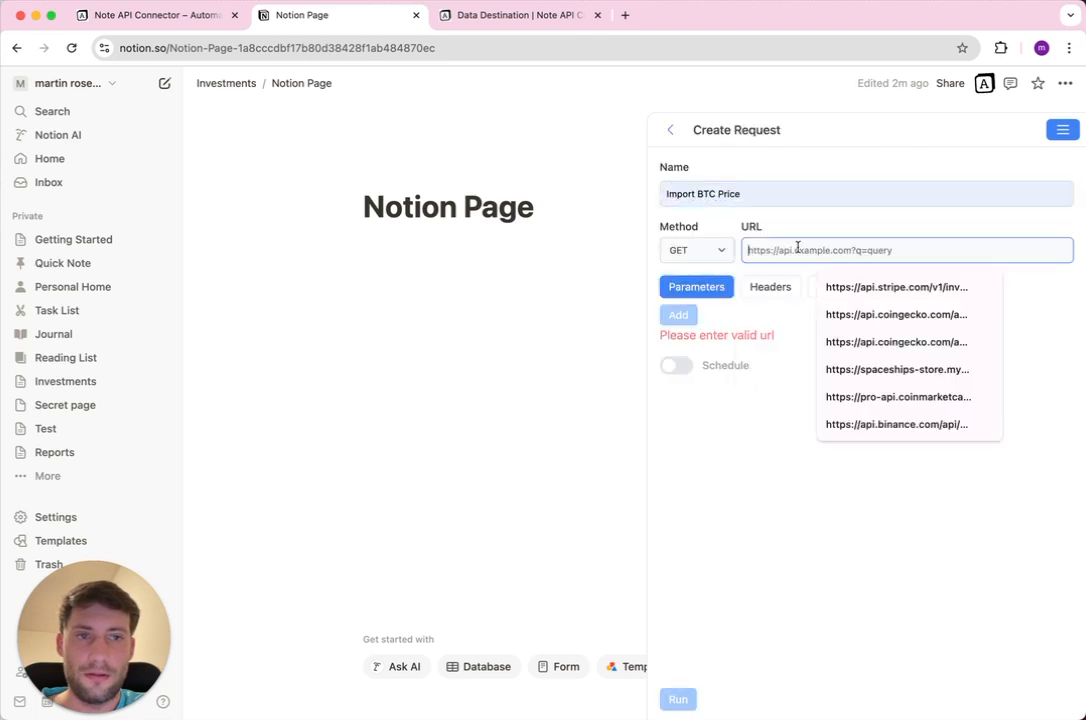
click(865, 314)
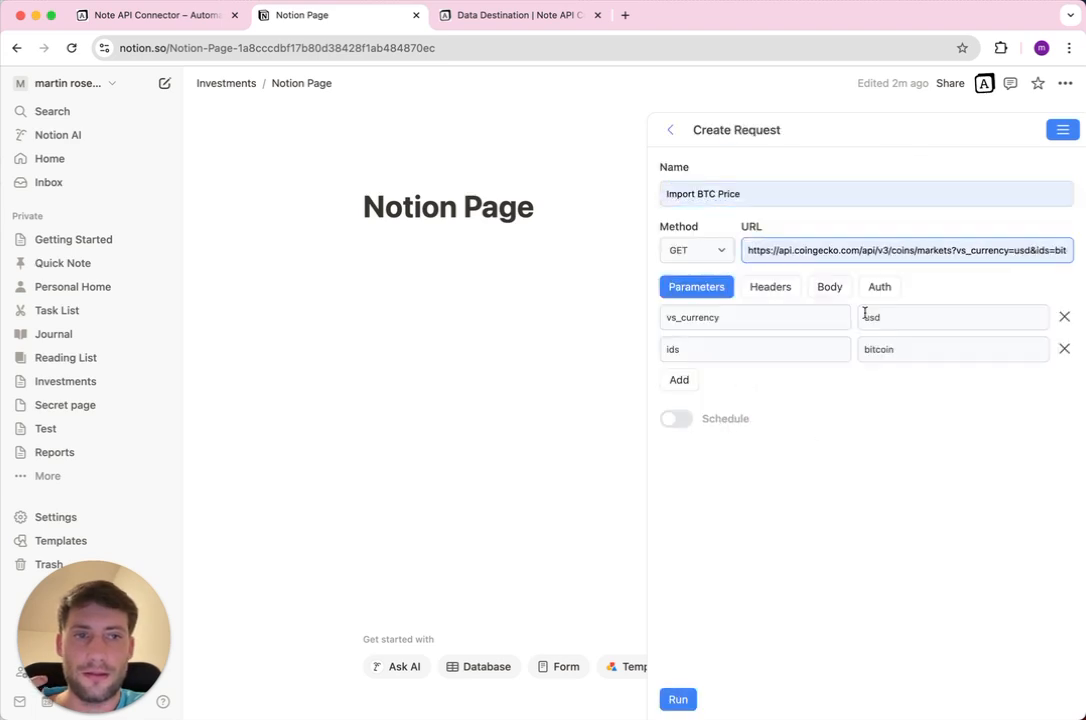
click(684, 697)
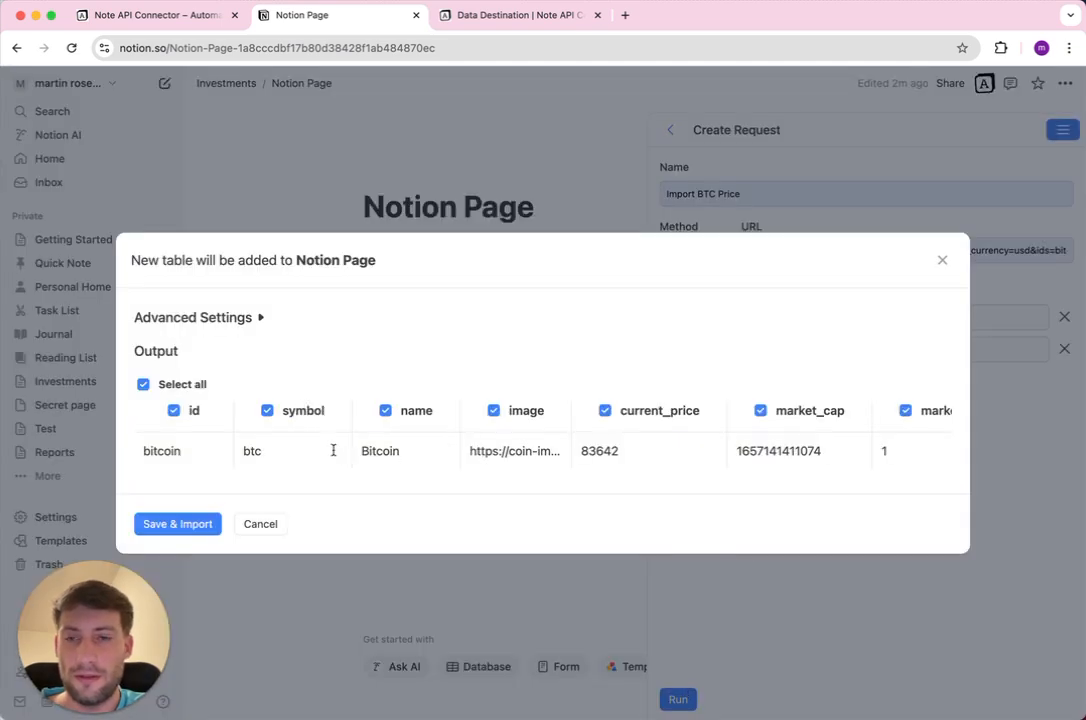
Review the output fields for the new table in Notion Page, and glance at the Note API Connector homepage
scroll(367, 420, right, 15)
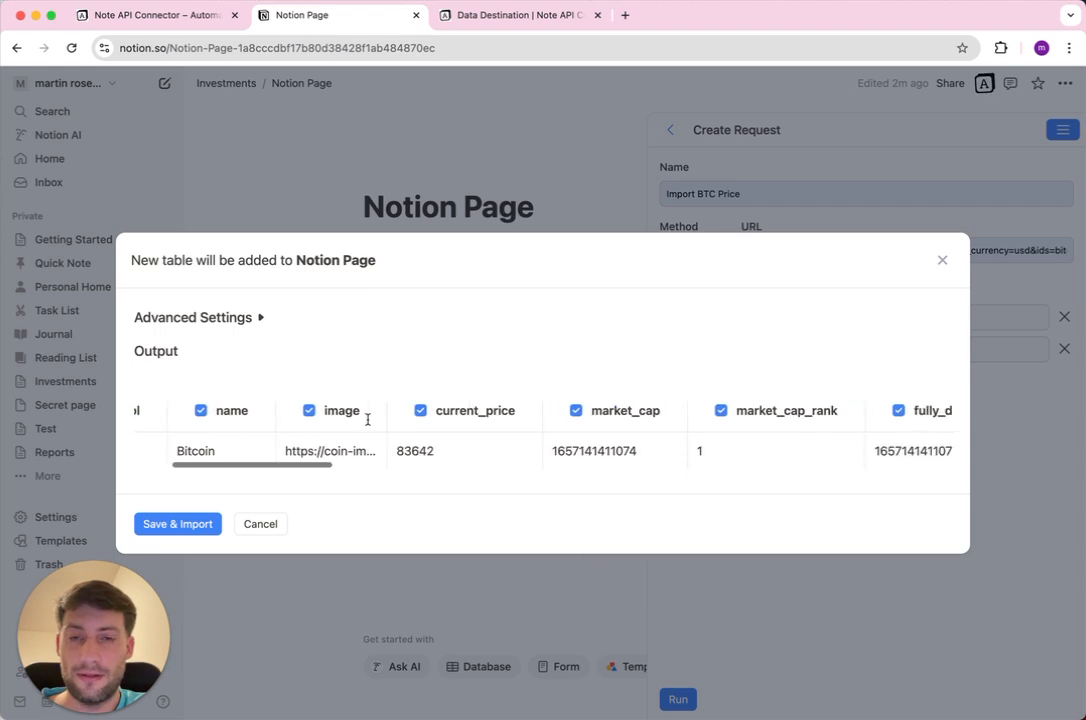
scroll(367, 420, right, 3)
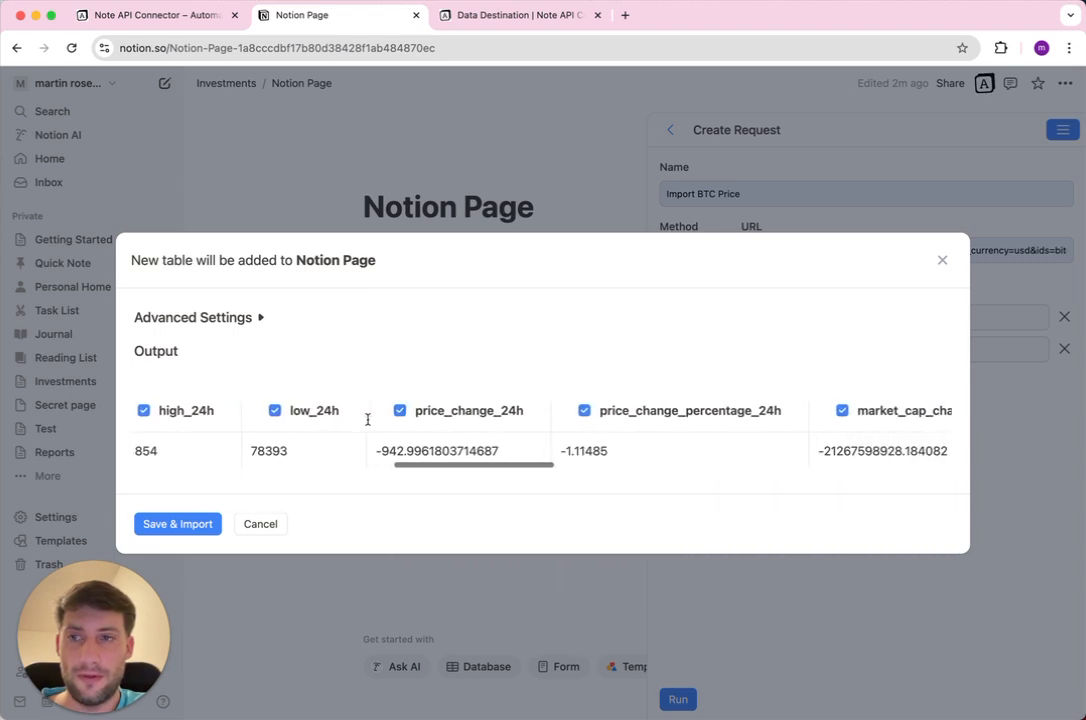
scroll(487, 410, left, 10)
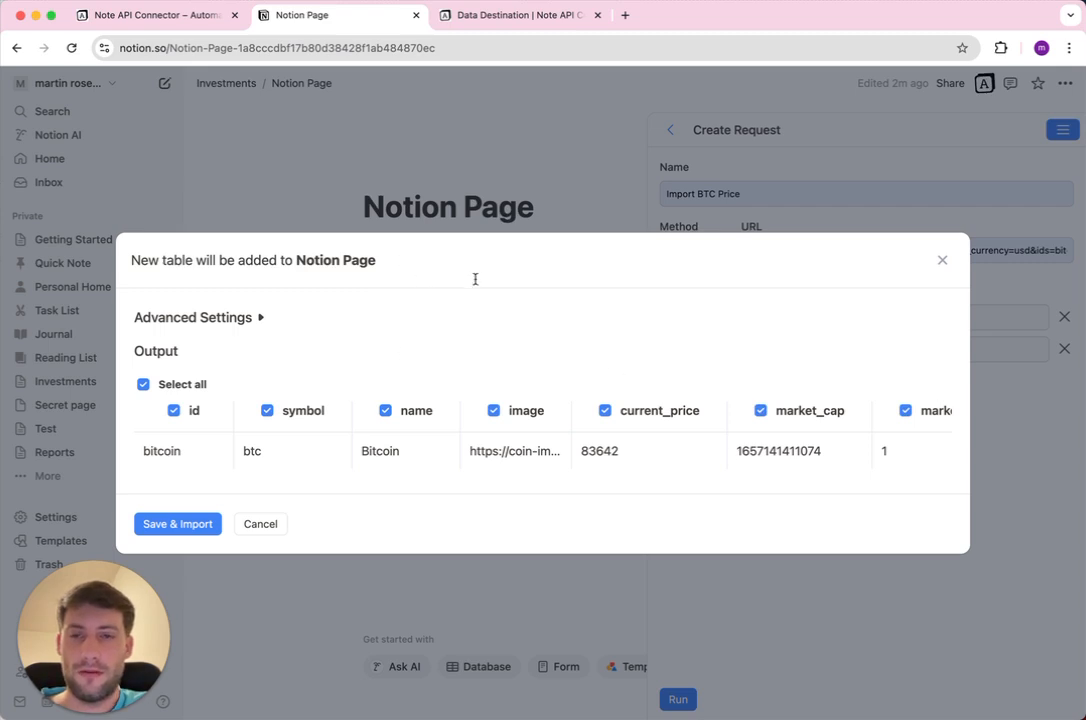
double_click(415, 410)
click(425, 411)
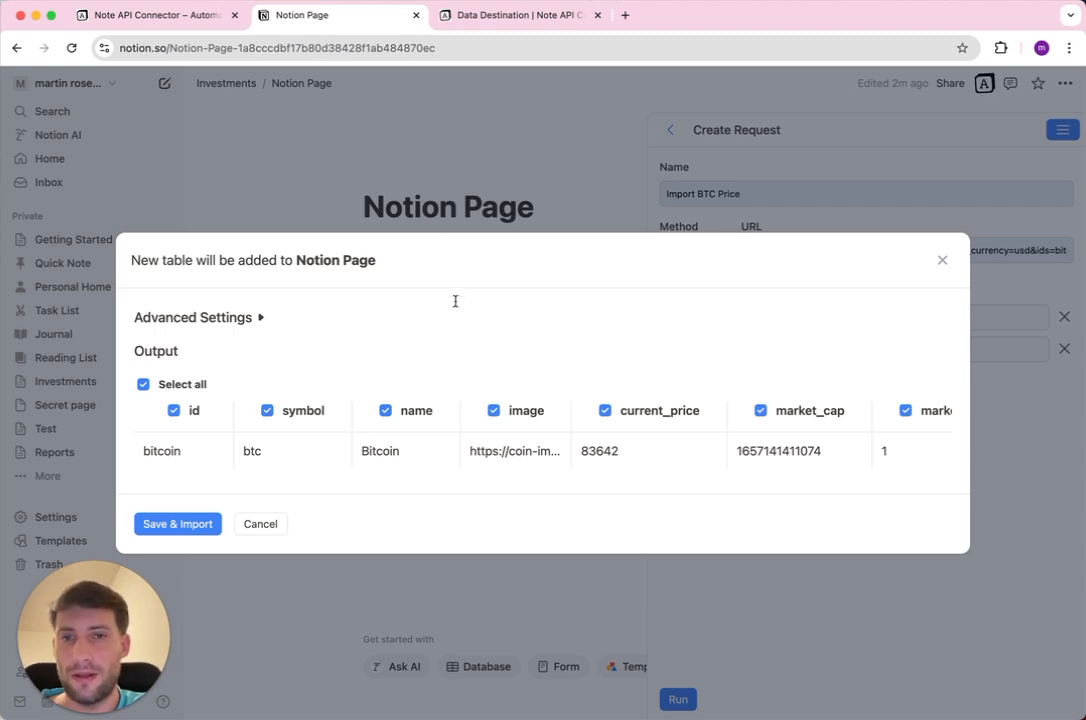
click(168, 16)
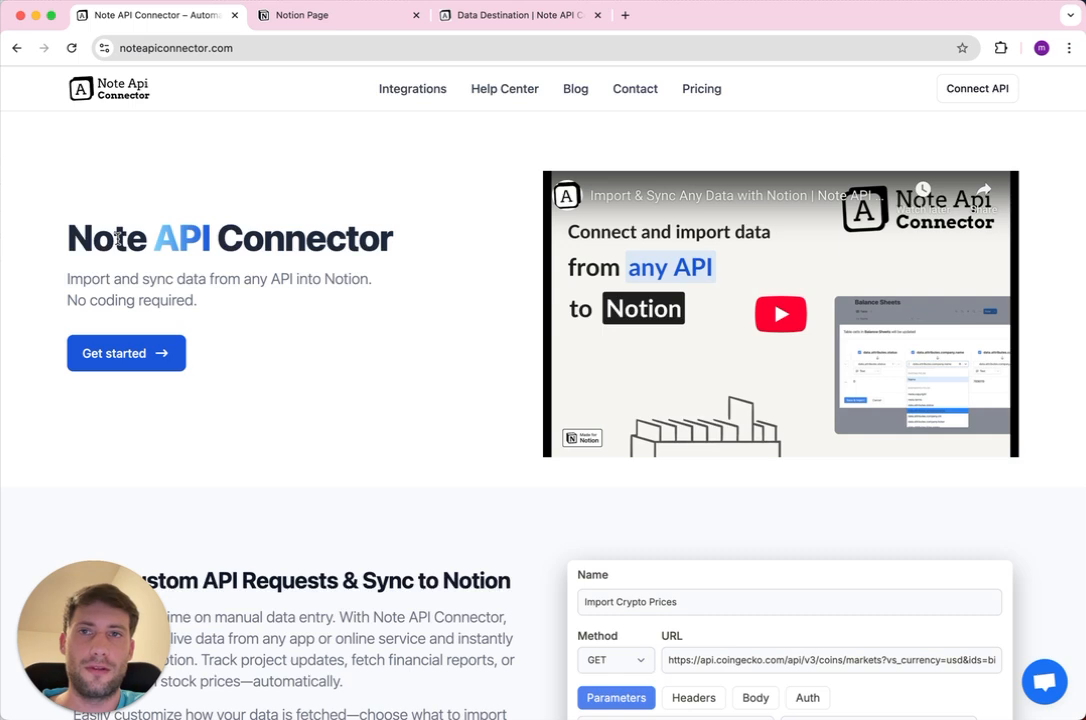
click(262, 18)
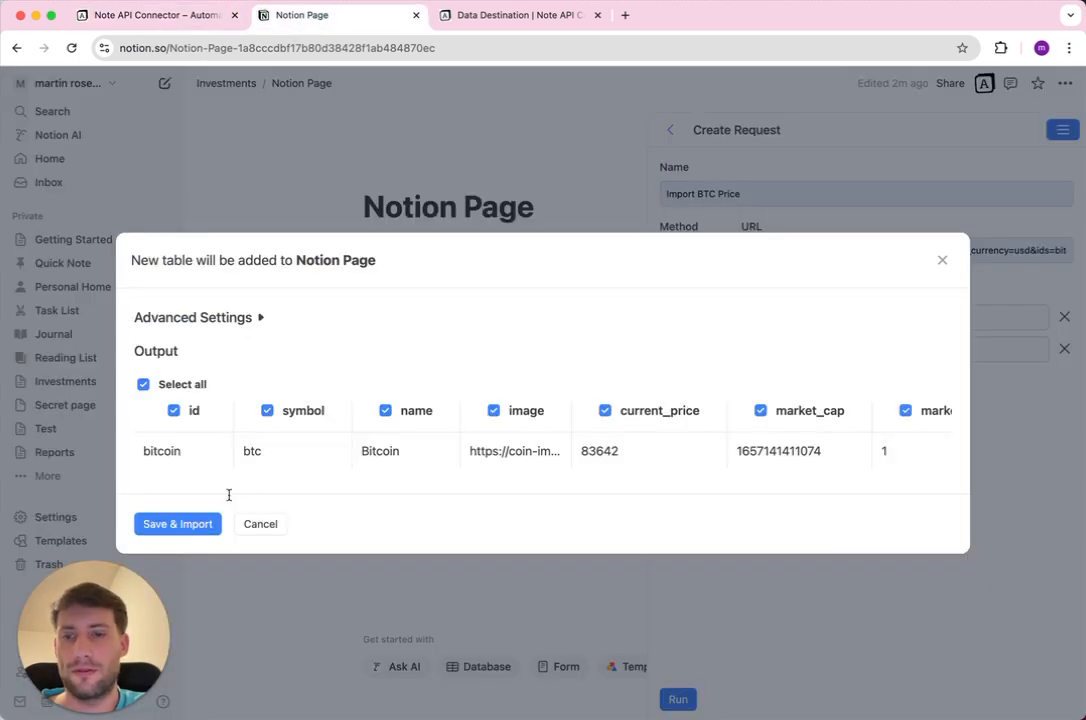
Save and import all output fields as a new table in Notion Page, and look through its columns
click(204, 524)
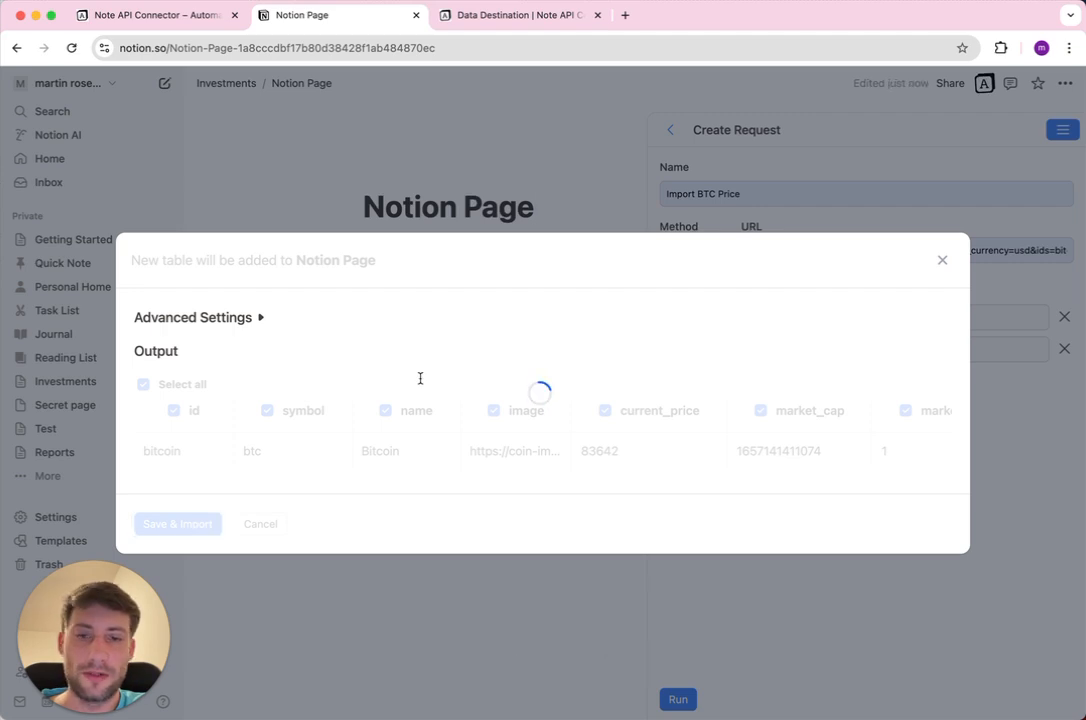
scroll(462, 334, right, 10)
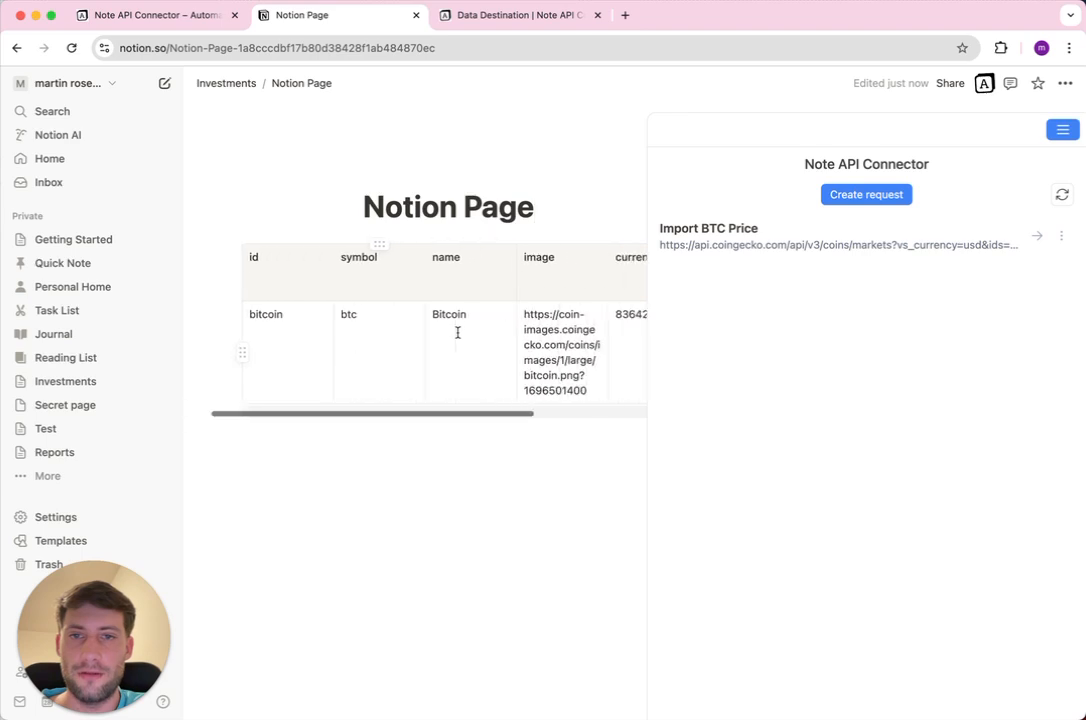
scroll(457, 332, left, 10)
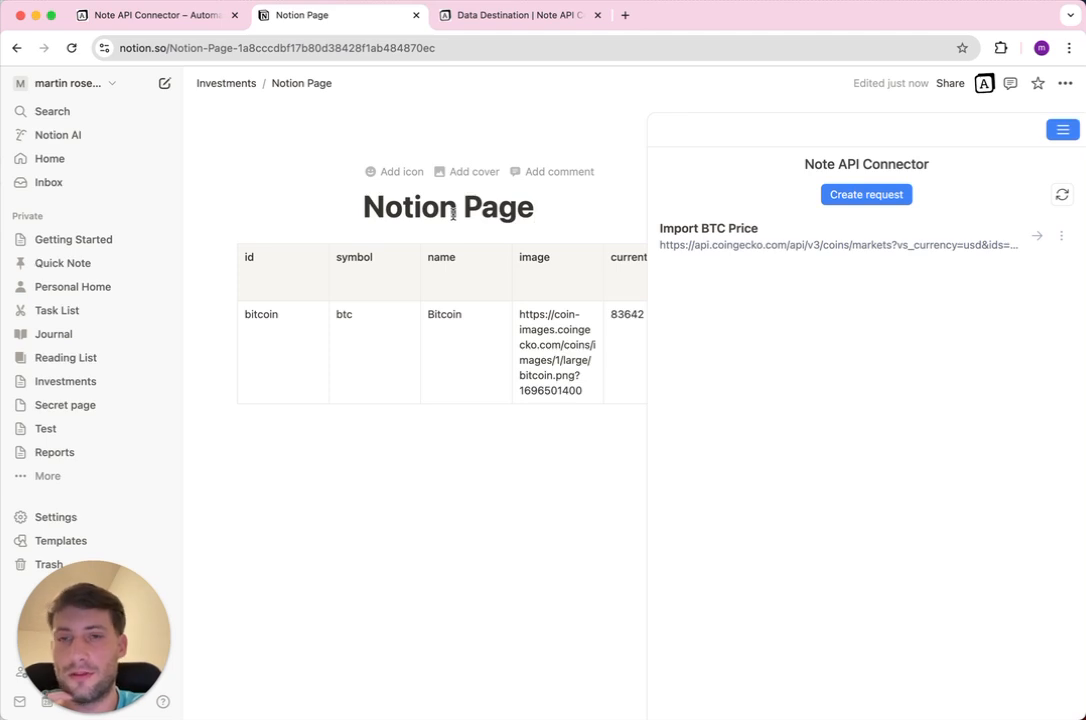
scroll(453, 330, right, 5)
scroll(453, 330, right, 2)
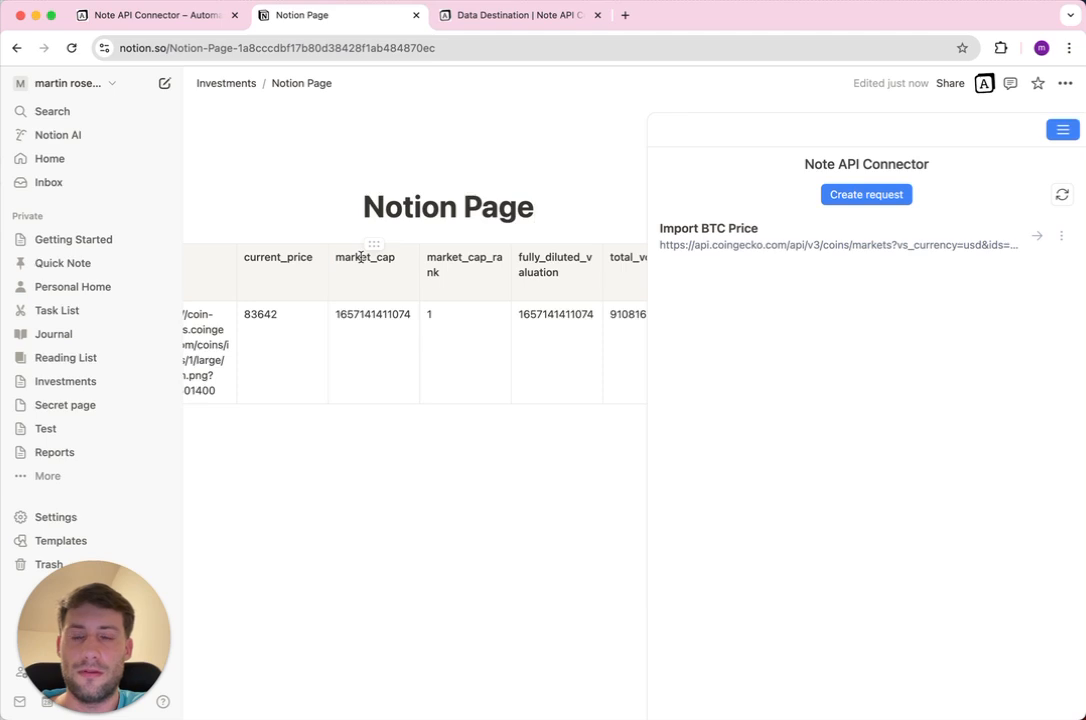
scroll(355, 258, left, 10)
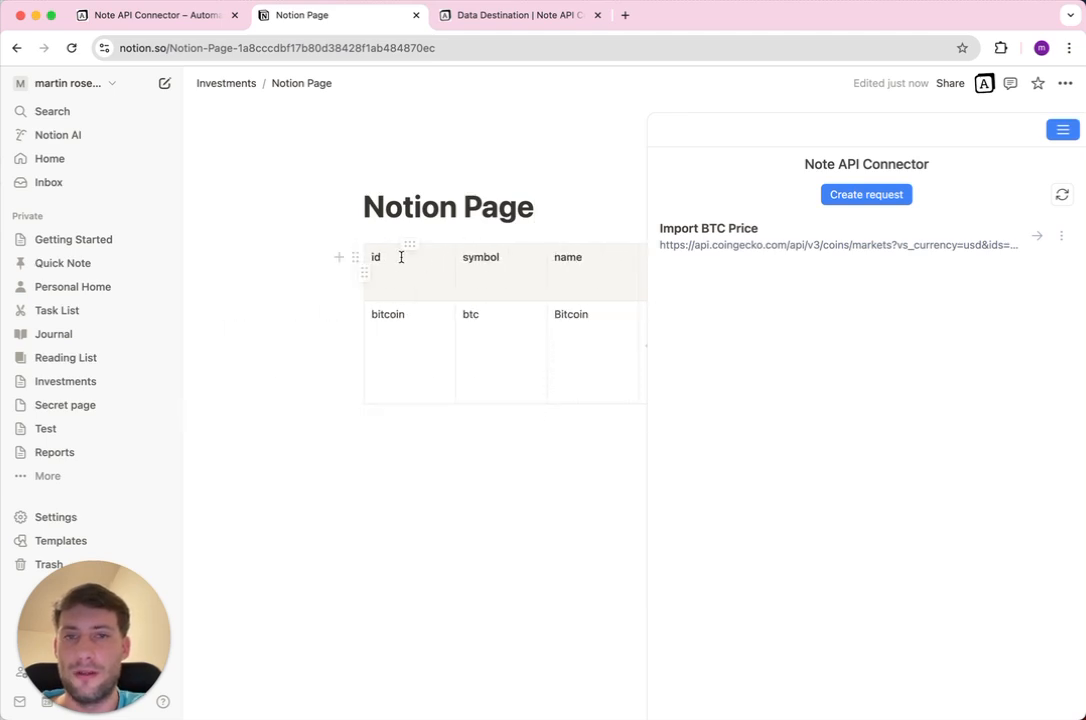
double_click(483, 262)
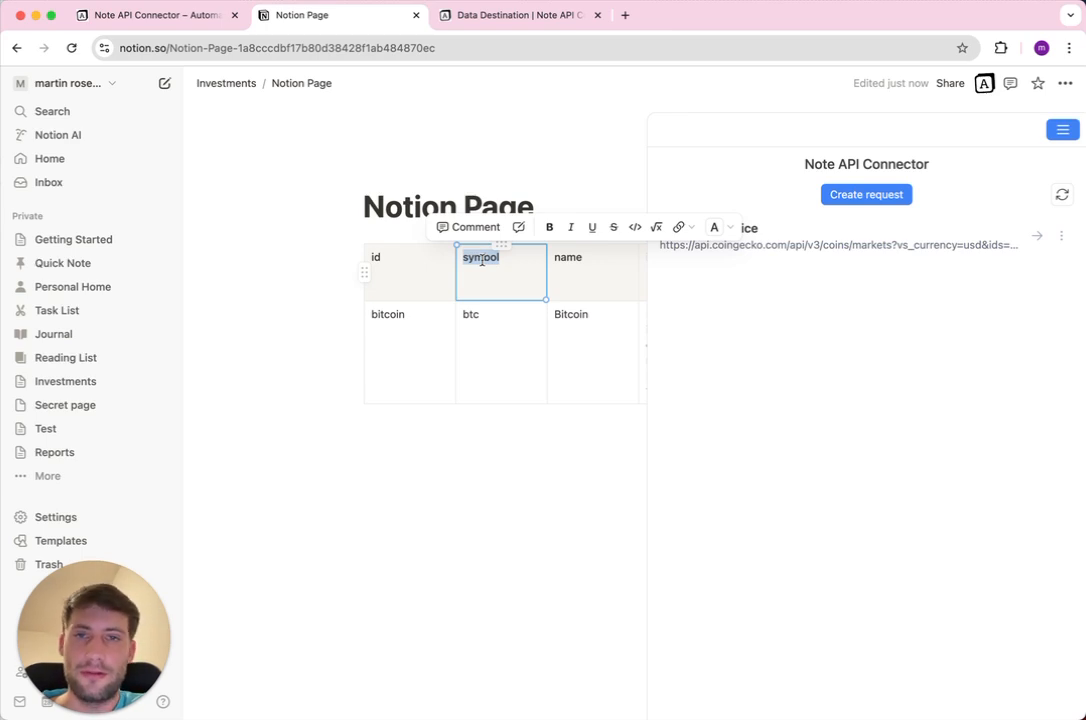
Return to the parent Investments page
click(210, 84)
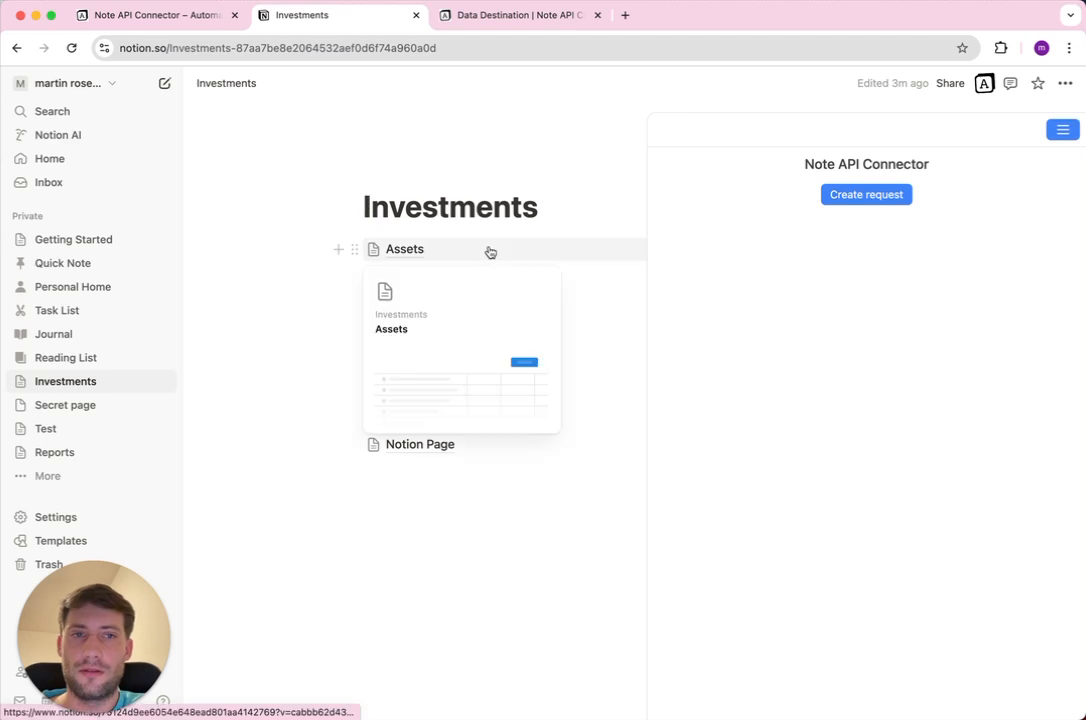